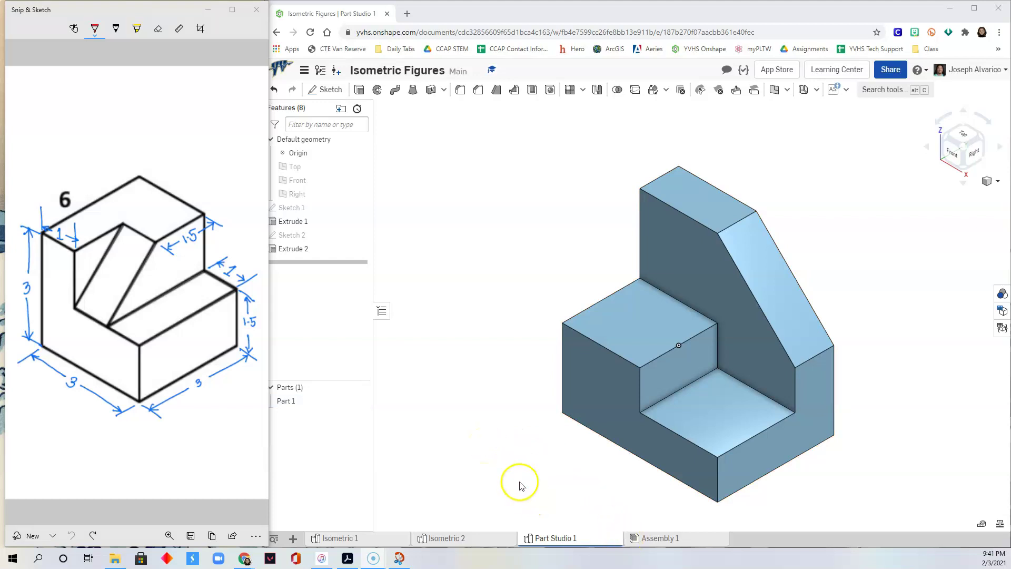
Step: Rename the Part Studio 1 tab to 'Isometric 3'
right_click(548, 540)
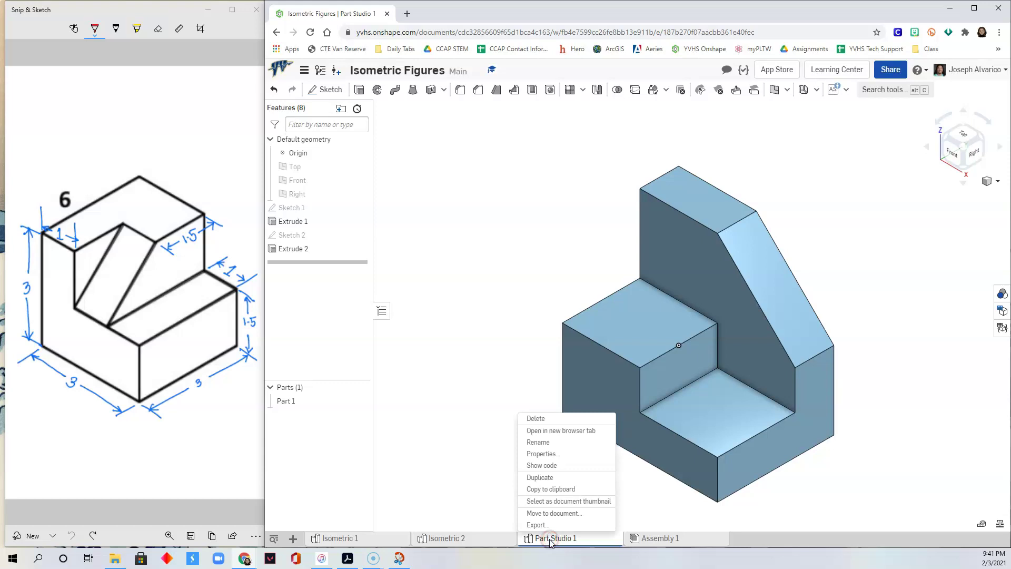
left_click(538, 443)
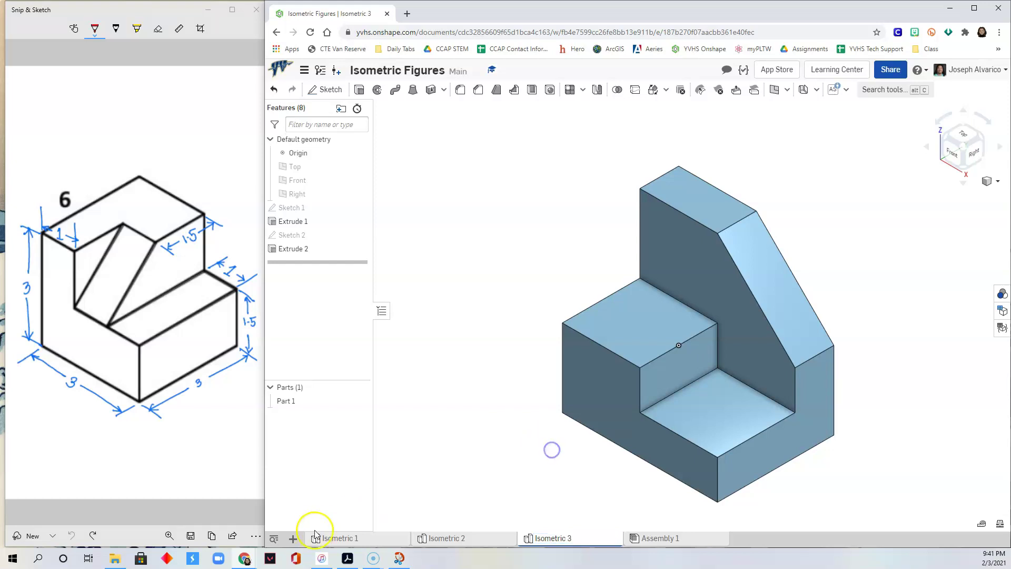
Step: Create a new part studio and name it 'Isometric 4'
left_click(293, 538)
left_click(326, 468)
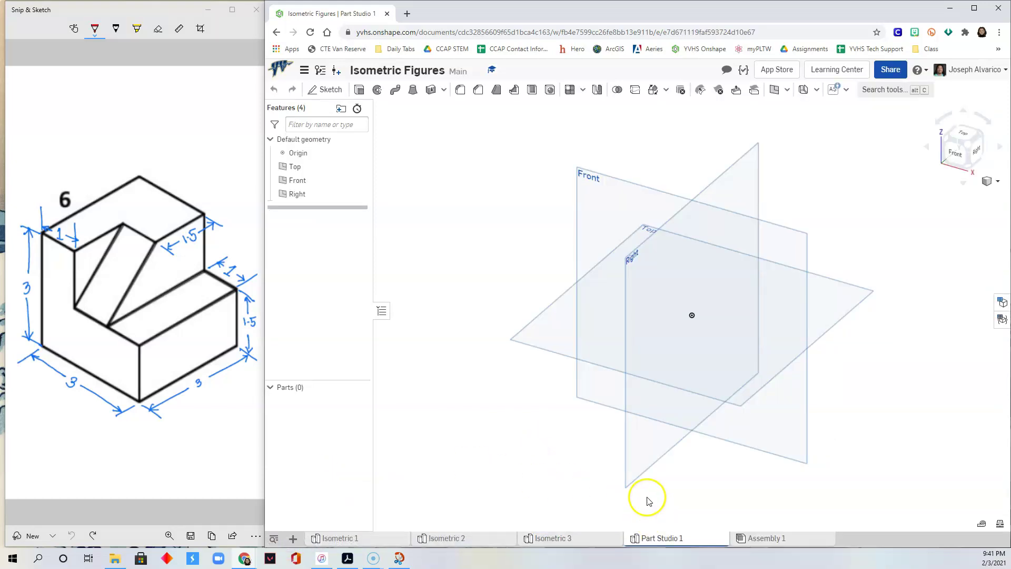
right_click(665, 541)
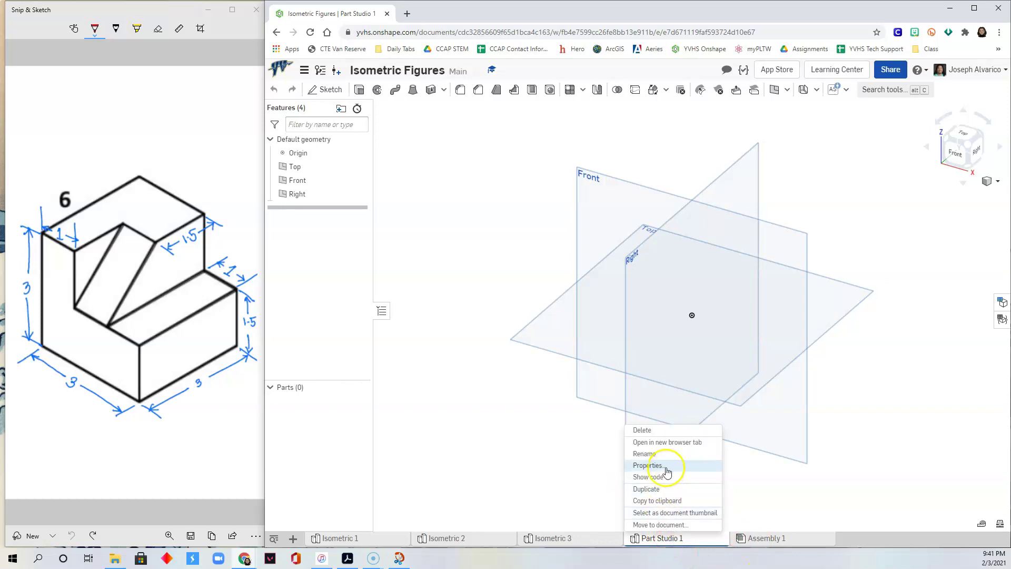
left_click(663, 451)
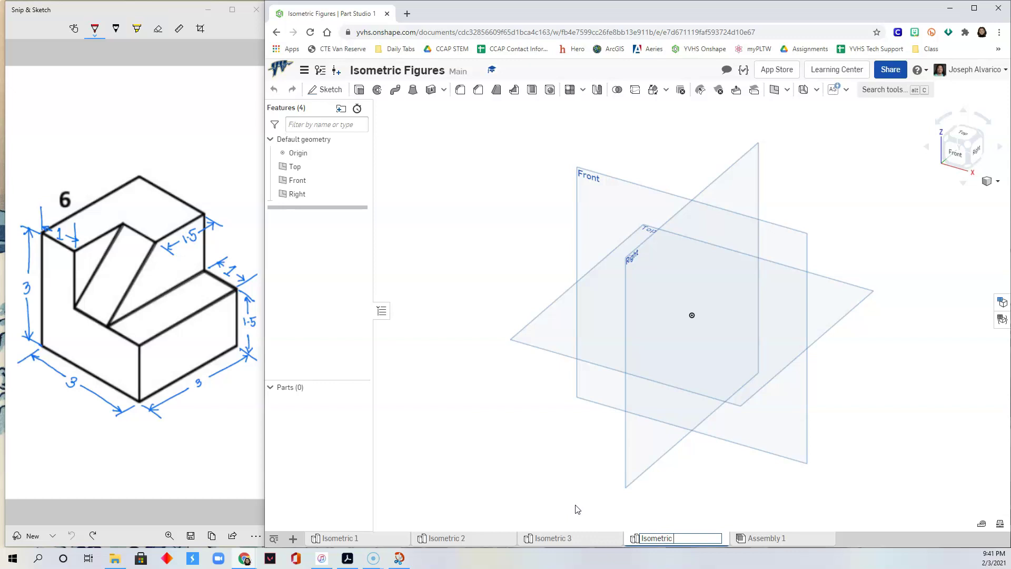
key("Return")
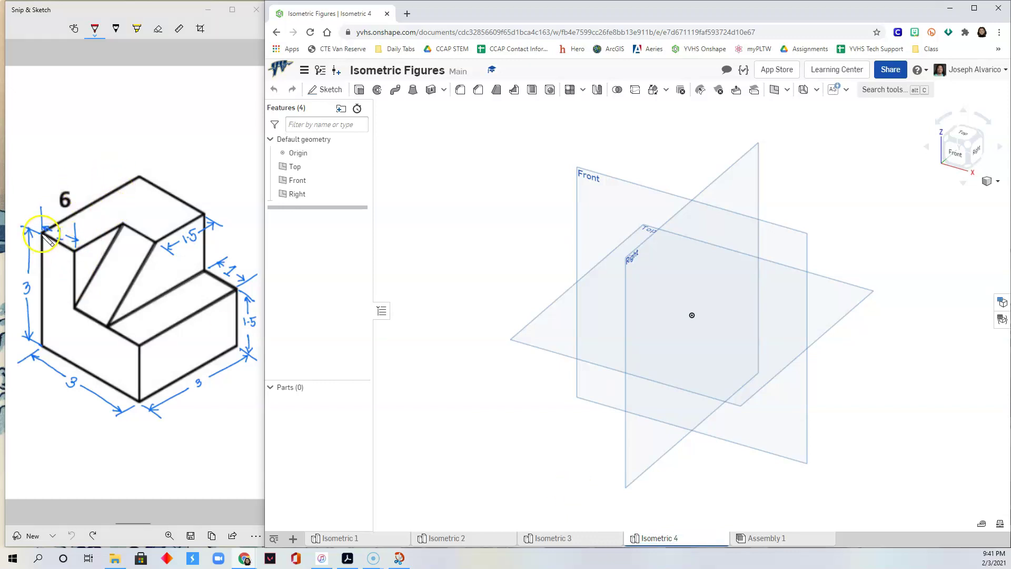
Step: Outline the L-shaped front face on the reference drawing in red ink
left_click(45, 231)
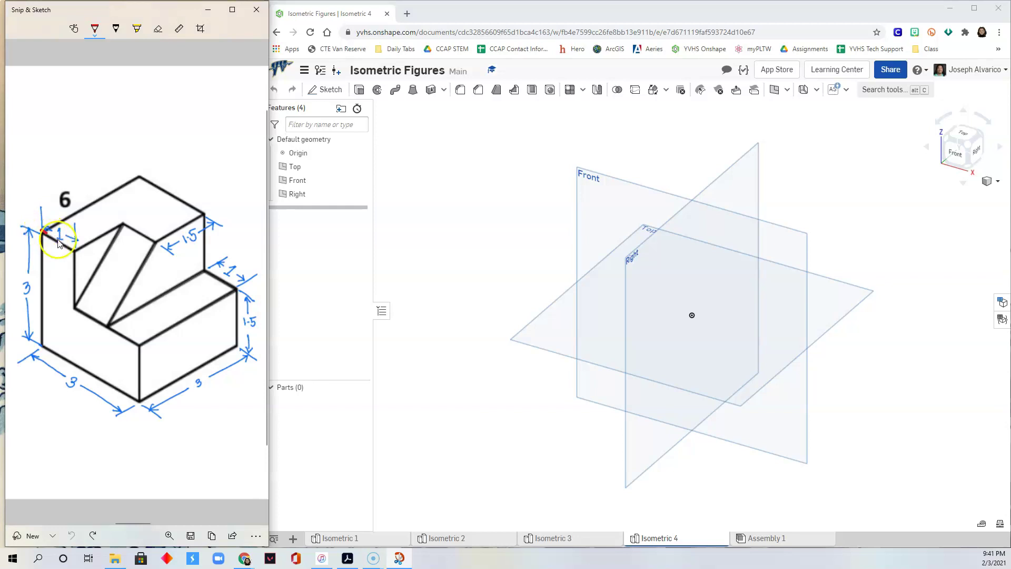
mouse_move(58, 243)
left_mouse_down()
mouse_move(114, 266)
mouse_move(105, 333)
mouse_move(137, 342)
mouse_move(135, 400)
mouse_move(67, 380)
mouse_move(32, 355)
mouse_move(42, 233)
left_mouse_up()
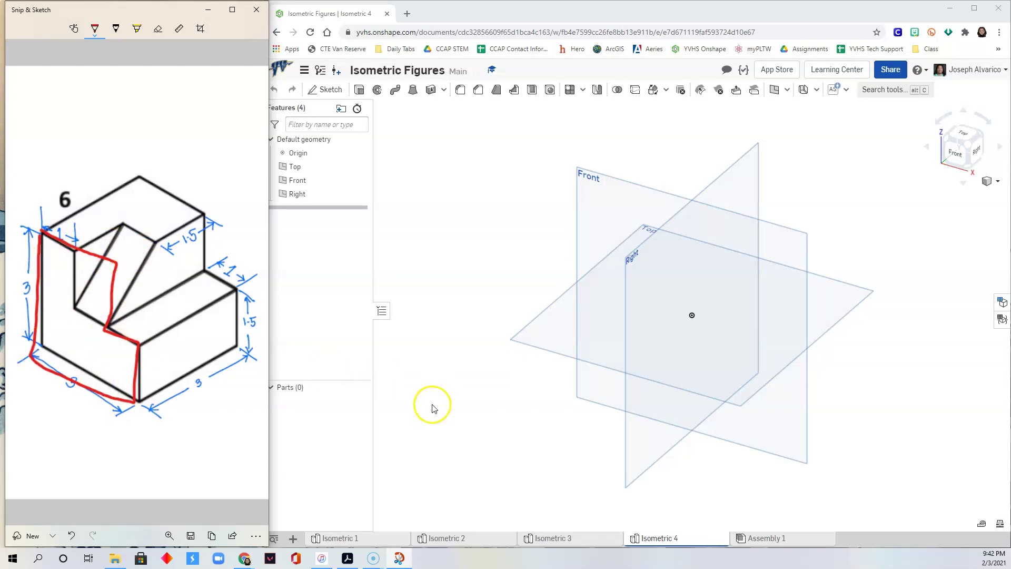
Step: Start Sketch 1 on the Front plane and view it straight on
left_click(329, 90)
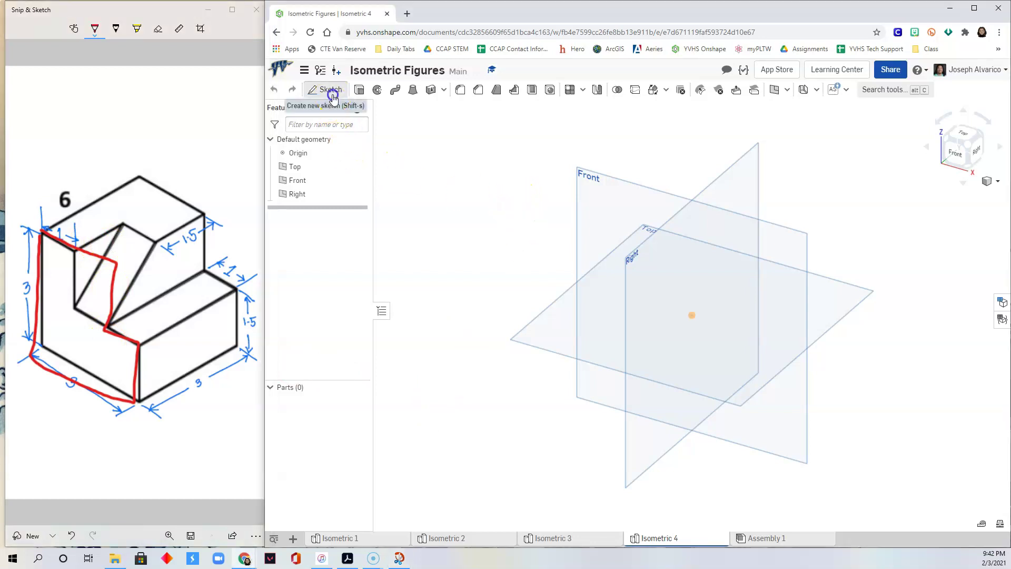
left_click(589, 216)
right_click(588, 213)
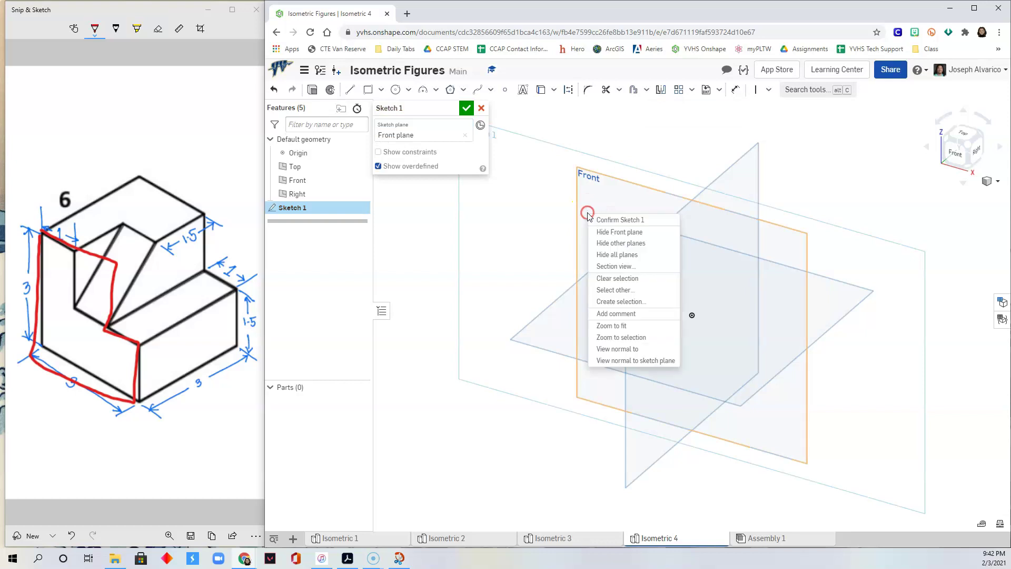
left_click(634, 360)
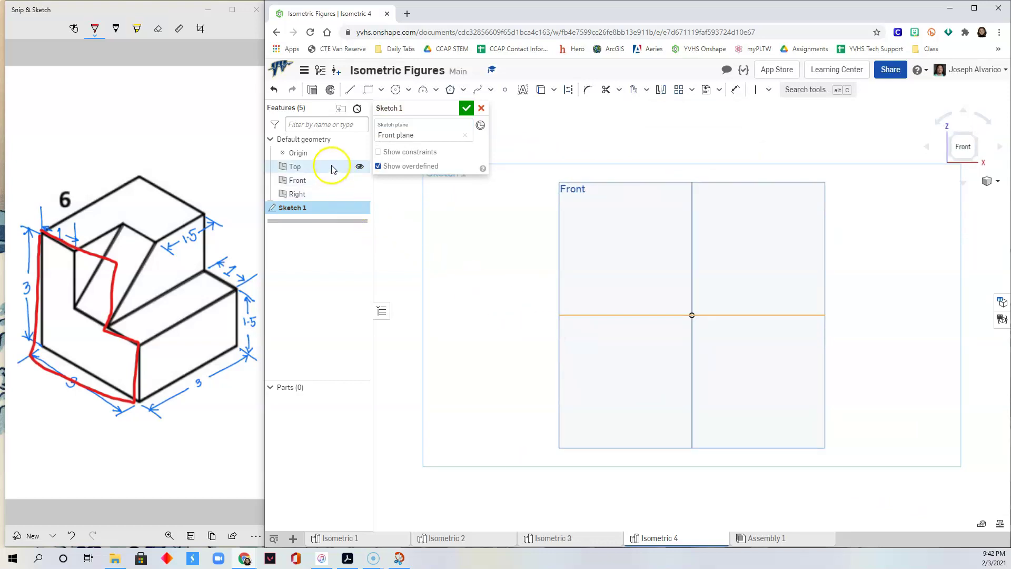
Step: Hide the Top, Front and Right default planes
left_click(360, 167)
left_click(360, 181)
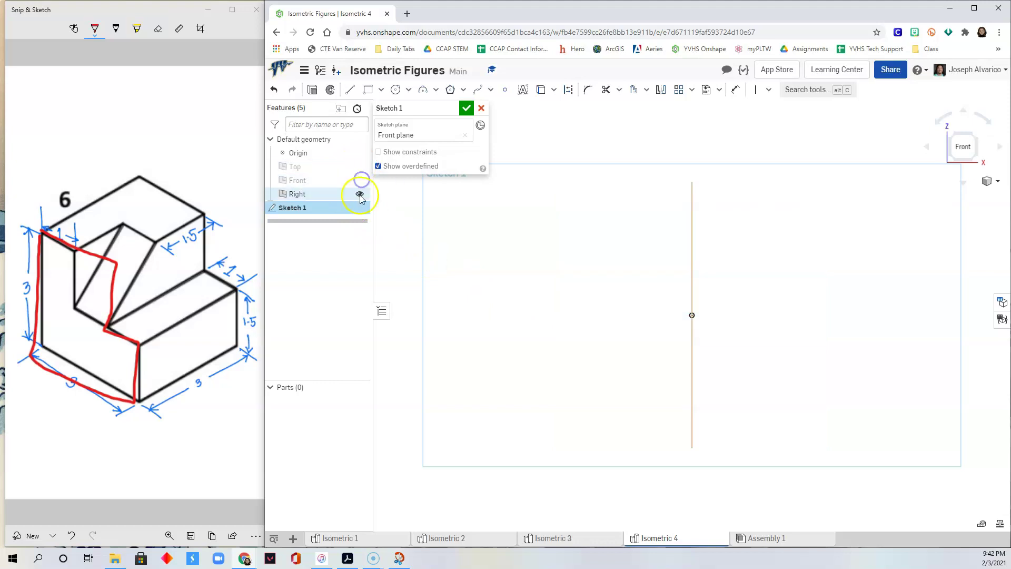
left_click(361, 195)
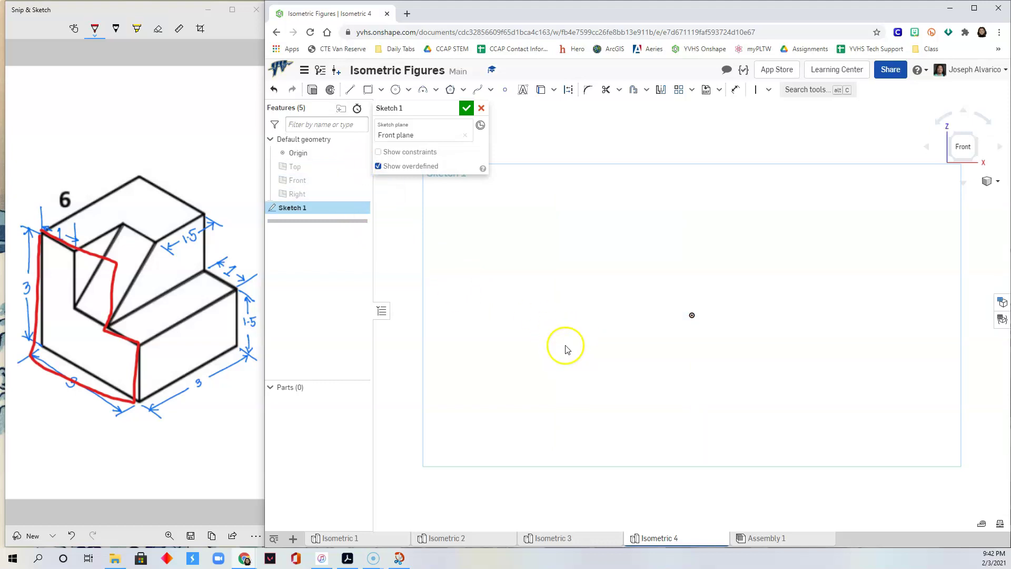
Step: Draw a closed six-line L-shaped profile starting and ending at the origin
left_click(352, 92)
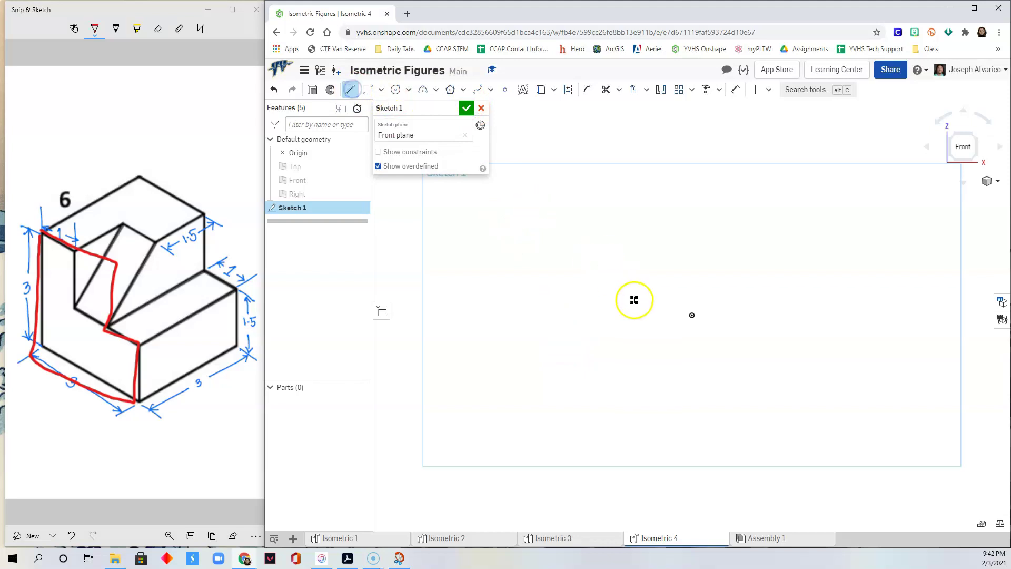
left_click(690, 313)
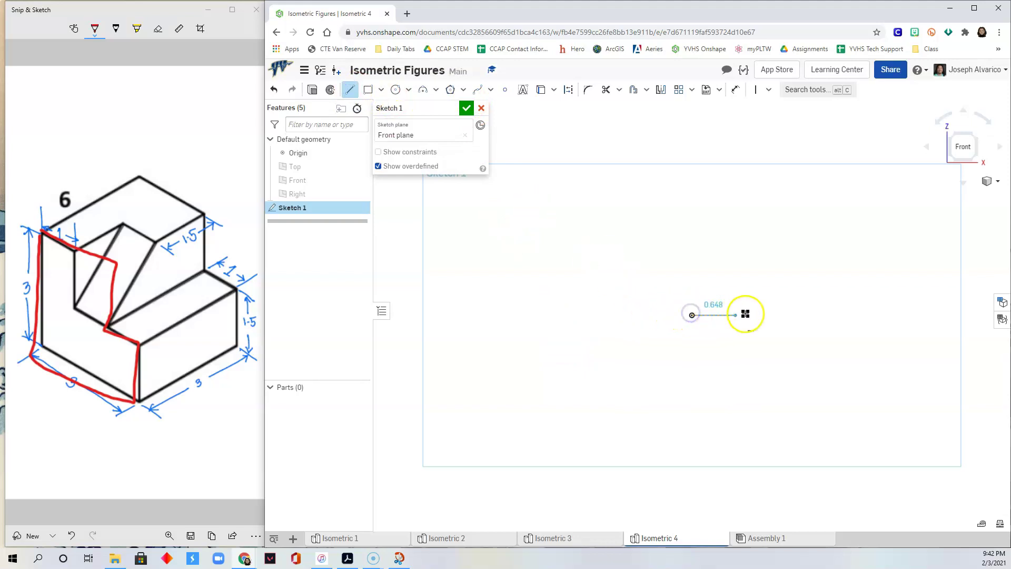
left_click(802, 315)
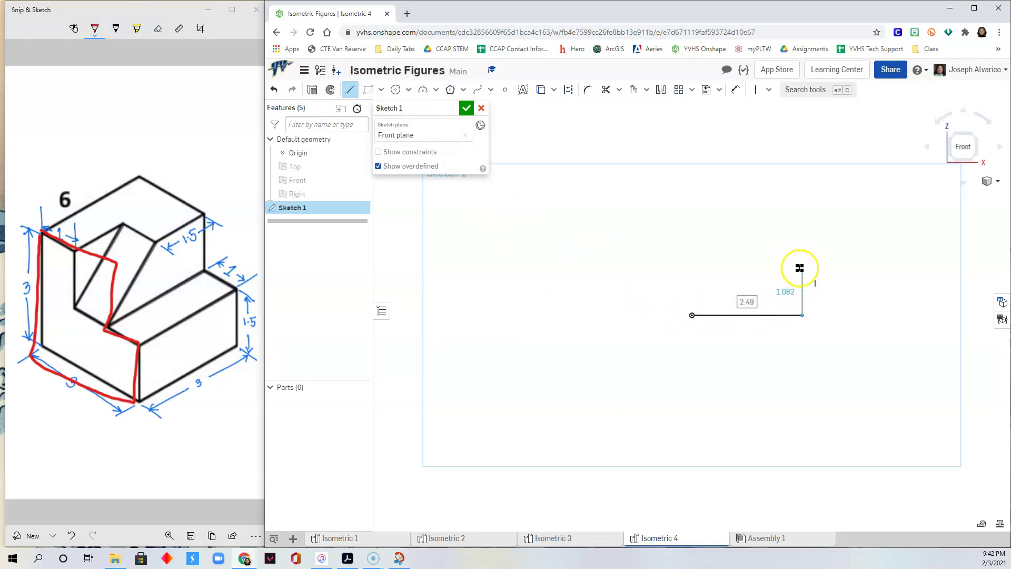
left_click(802, 267)
left_click(749, 267)
left_click(749, 217)
left_click(692, 217)
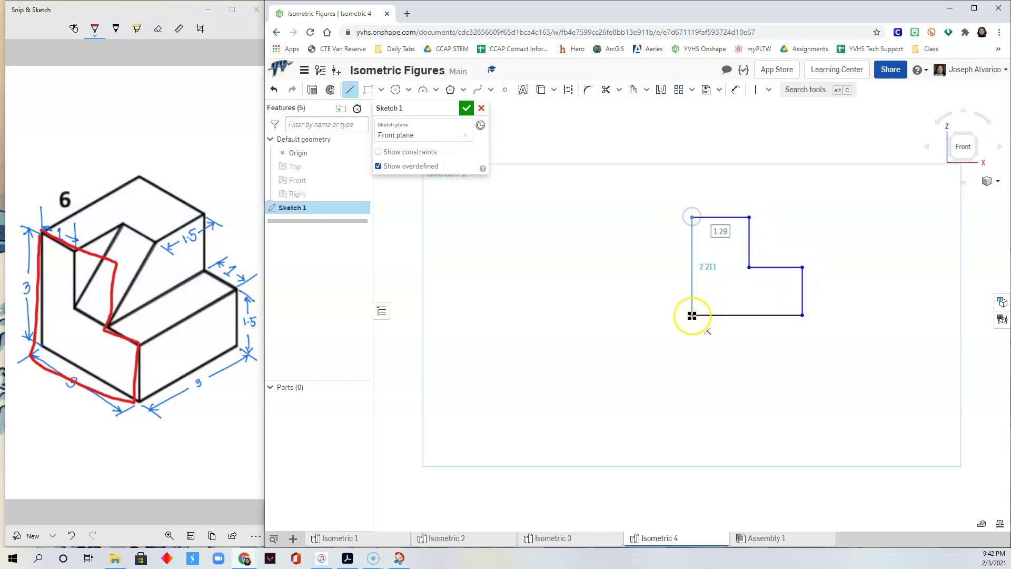
left_click(692, 315)
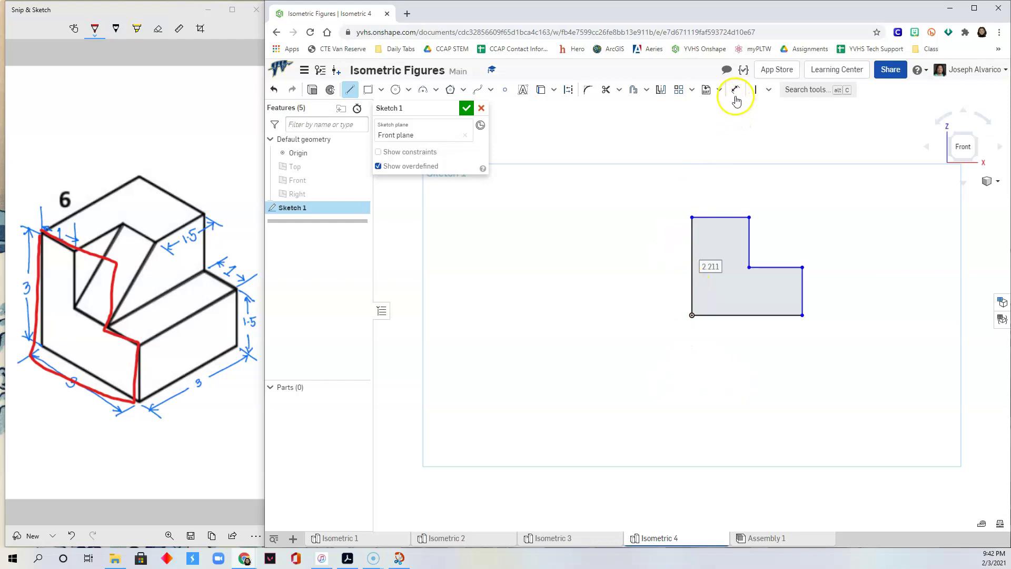
Step: Mark the bottom 3 in width on the reference, then dimension the bottom edge to 3
left_click(62, 393)
left_click_drag(62, 392, 71, 402)
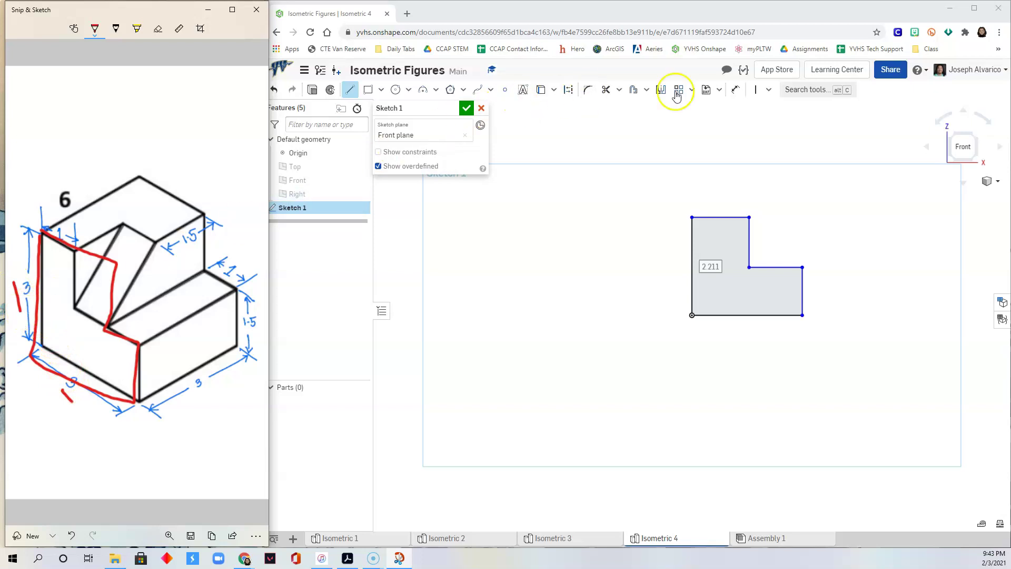
left_click(729, 97)
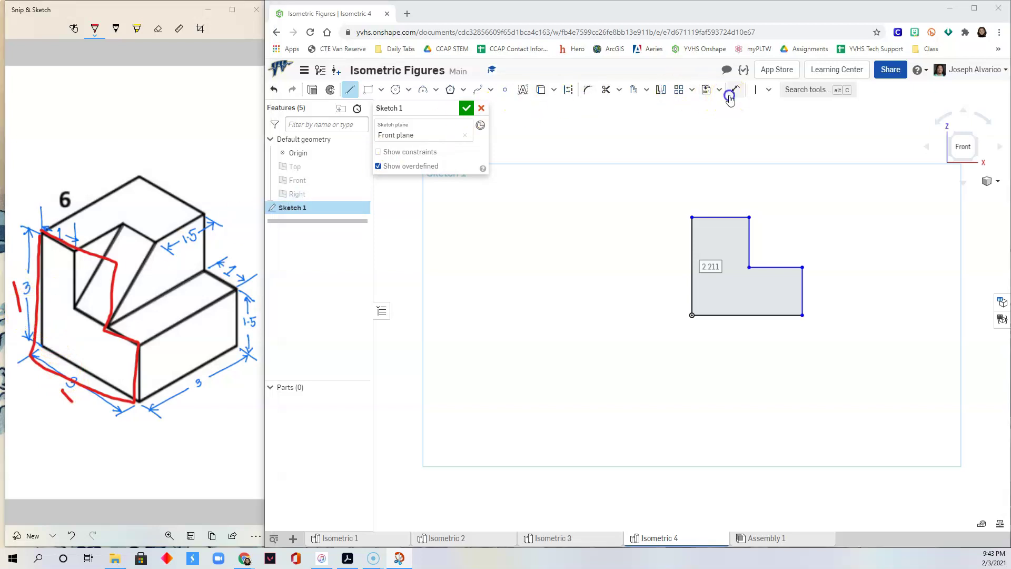
left_click(738, 315)
left_click(740, 350)
type("3")
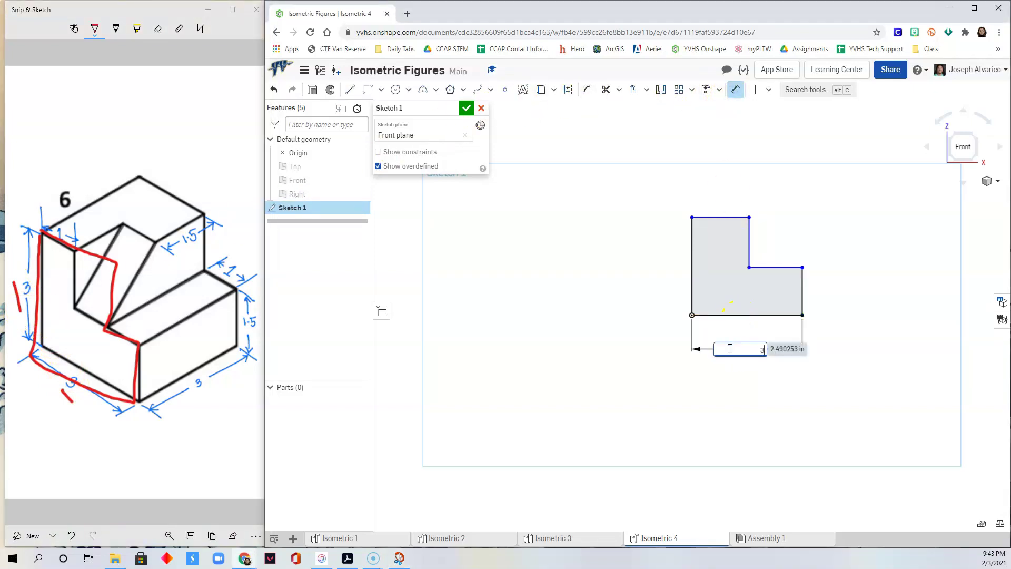
key("Return")
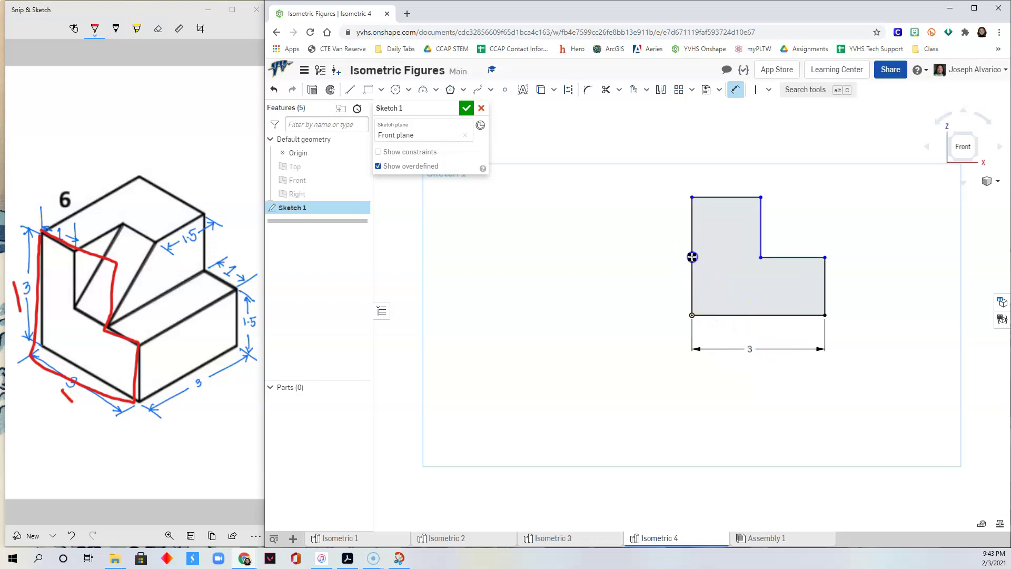
Step: Dimension the profile's left side height to 3
left_click(692, 256)
left_click(665, 253)
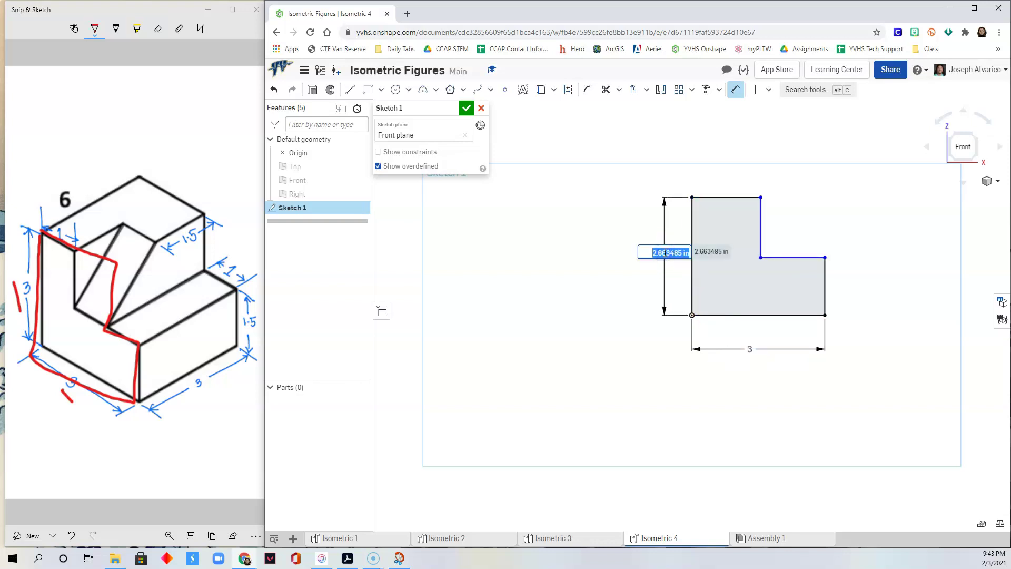
type("3")
key("Return")
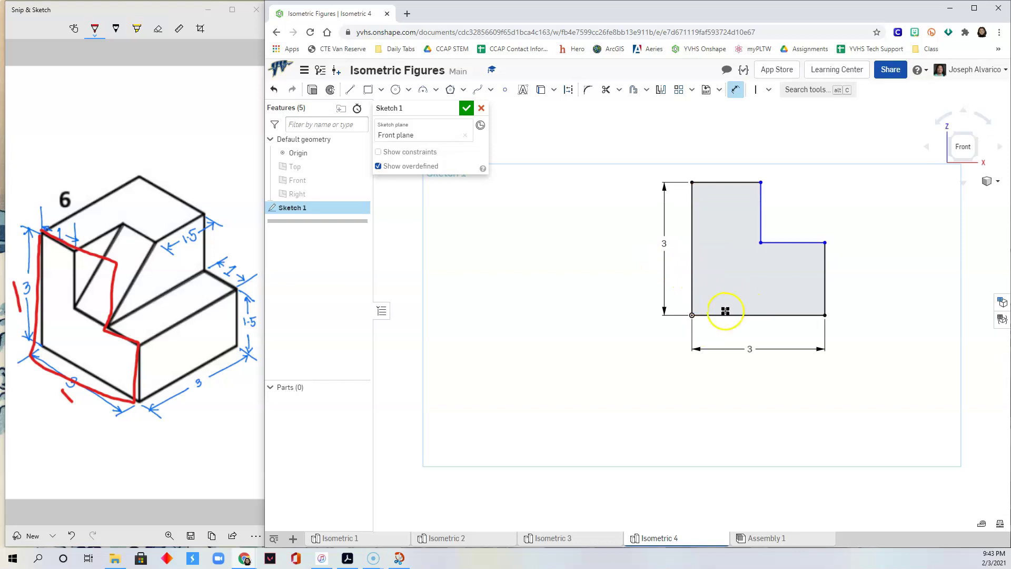
Step: Mark the 1.5 measurement on the reference and dimension the short right side to 1.5
left_click(132, 373)
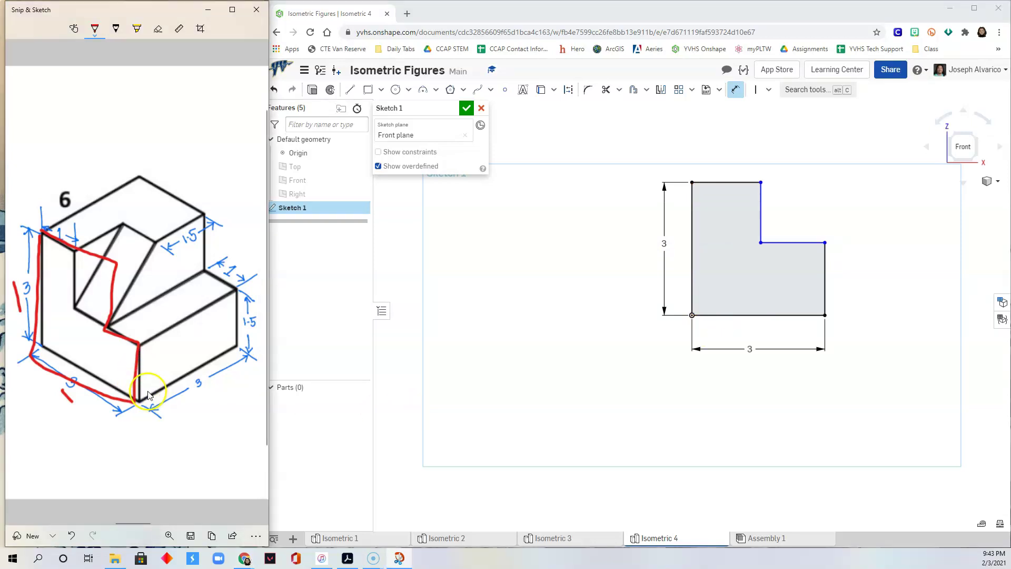
left_click_drag(145, 387, 151, 363)
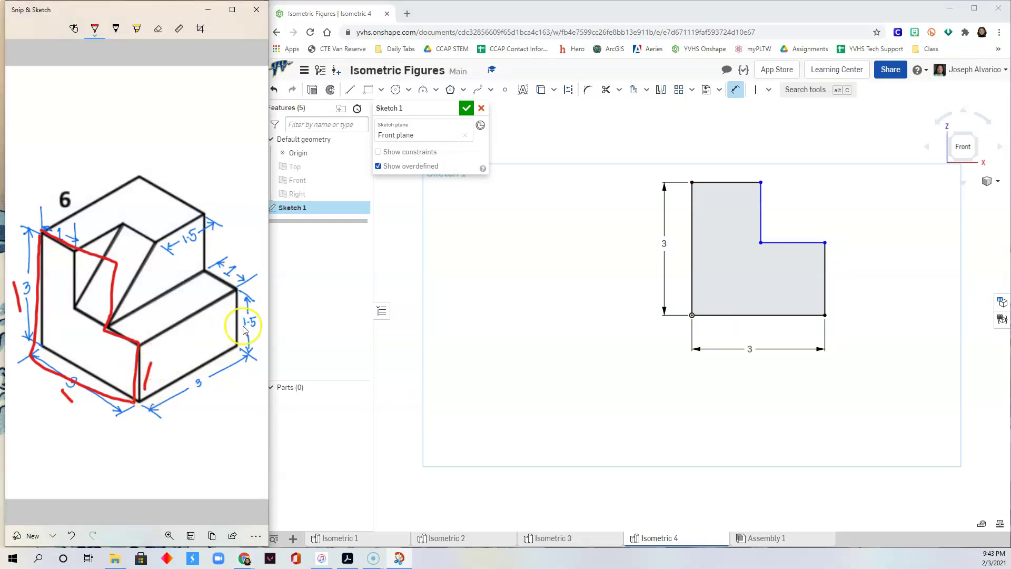
left_click_drag(237, 332, 259, 339)
left_click(824, 278)
left_click(845, 280)
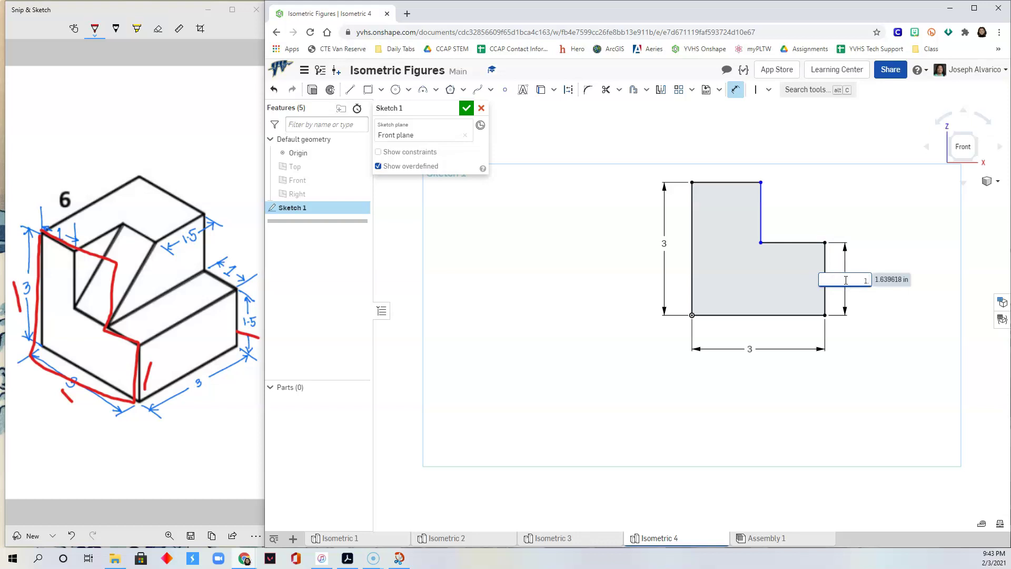
key("Return")
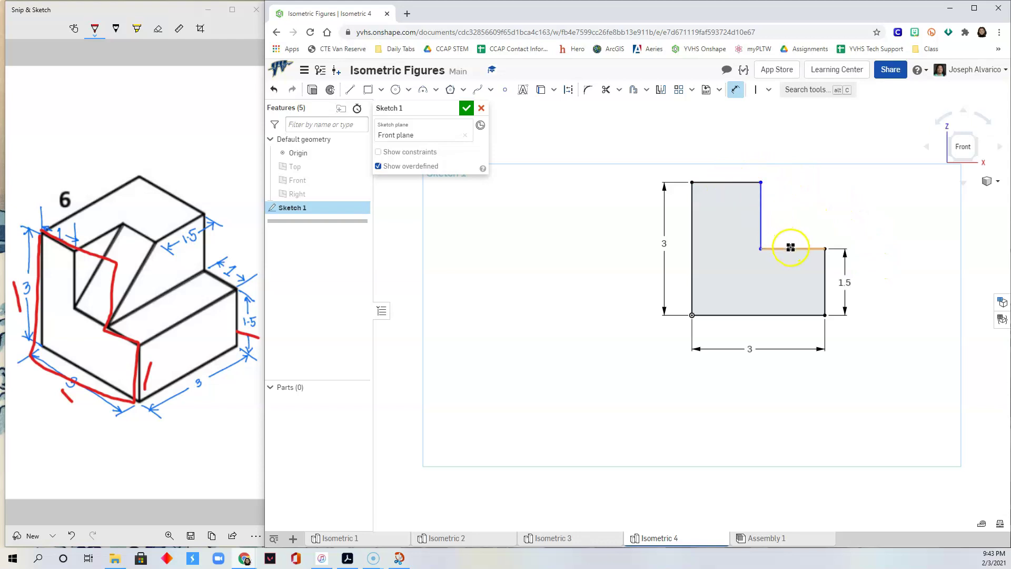
Step: Mark the step edge on the reference and dimension the lower step width to 1
left_click(235, 262)
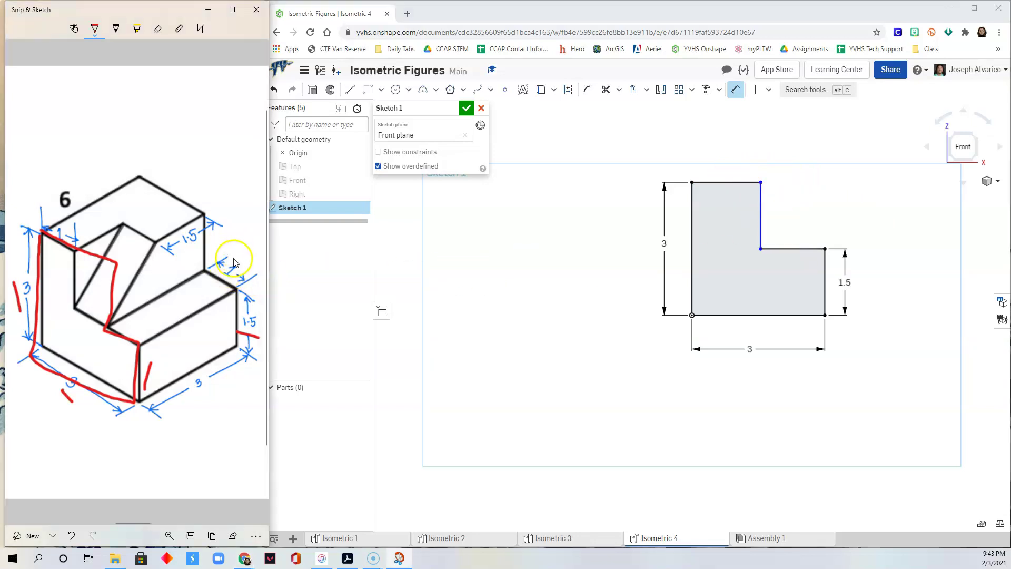
left_click_drag(208, 273, 228, 292)
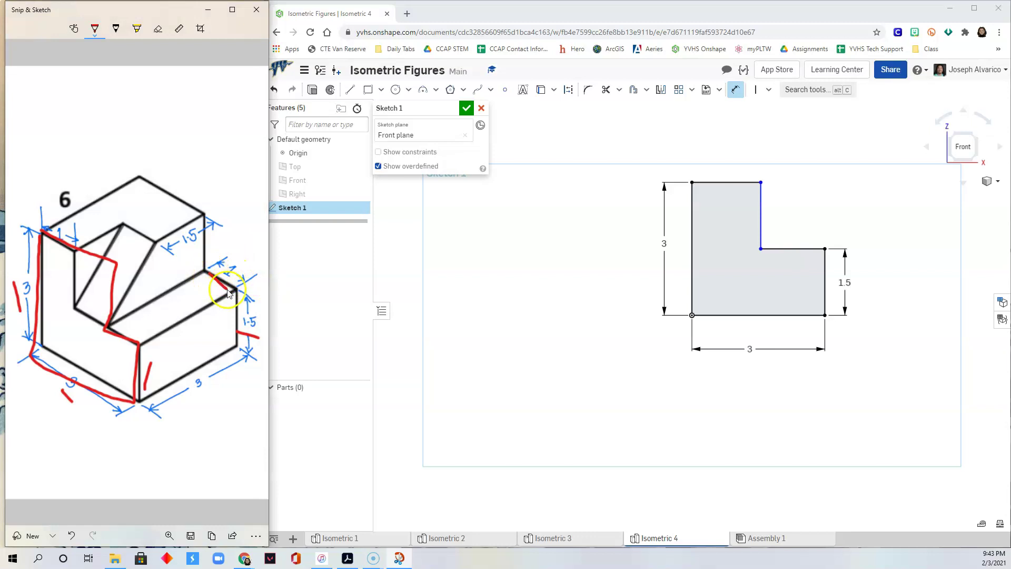
left_click(793, 246)
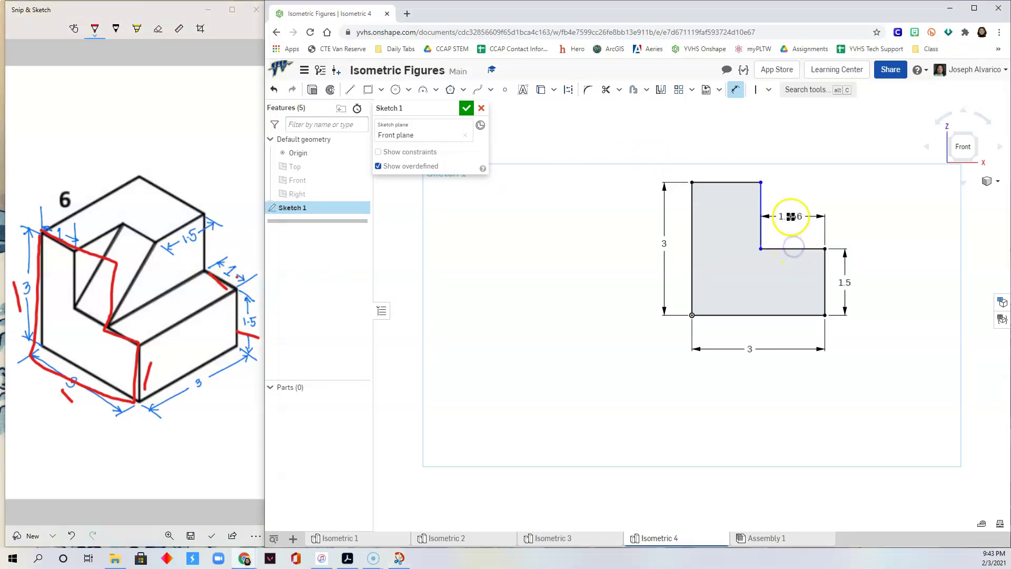
left_click(792, 215)
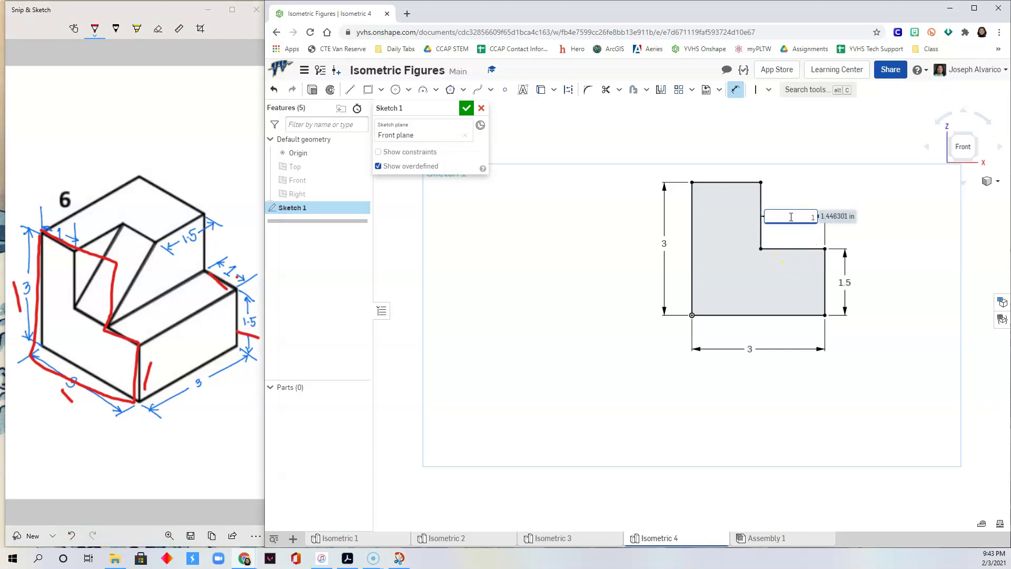
type("1")
key("Return")
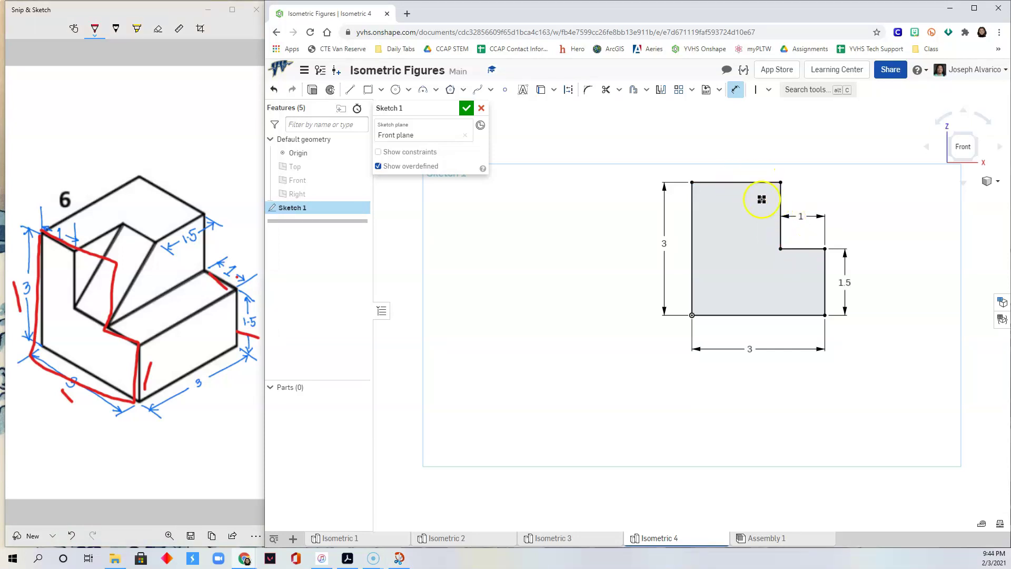
Step: Finish Sketch 1 and switch to the isometric view
left_click(467, 110)
right_click(640, 242)
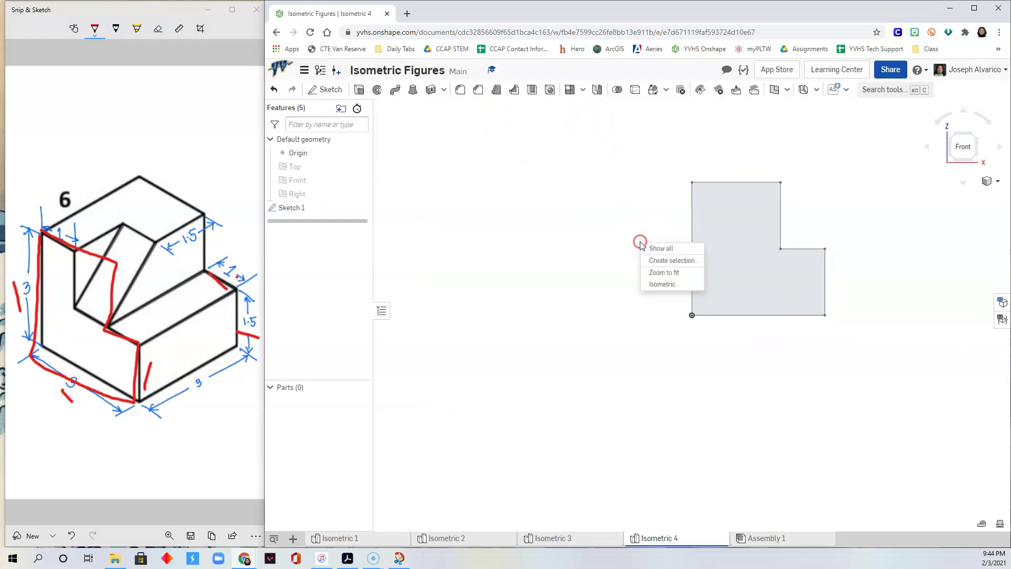
left_click(675, 286)
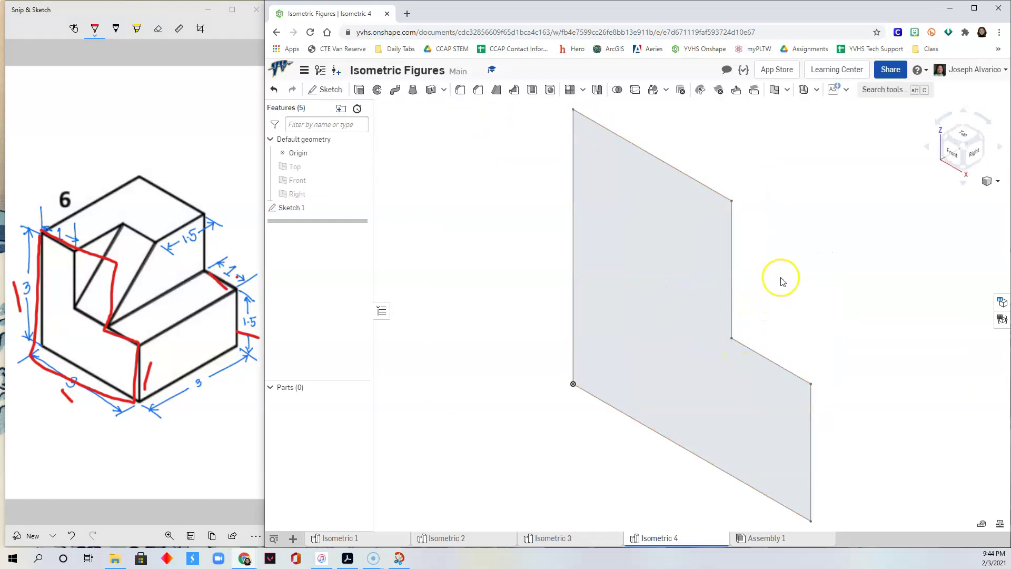
scroll(781, 281, "down", 2)
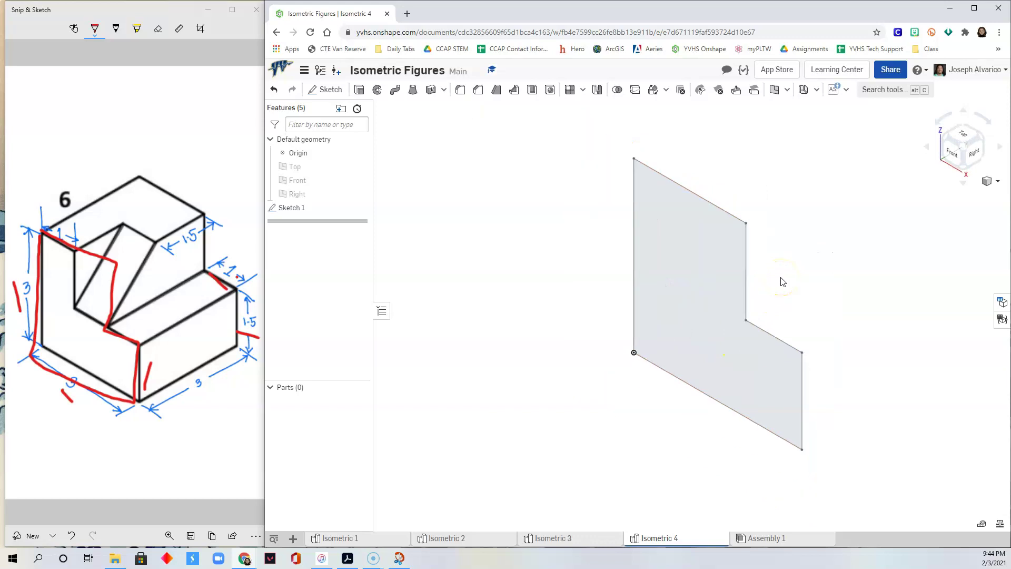
Step: Extrude the L-shaped sketch 3 in into solid Part 1 and center it in view
left_click(360, 90)
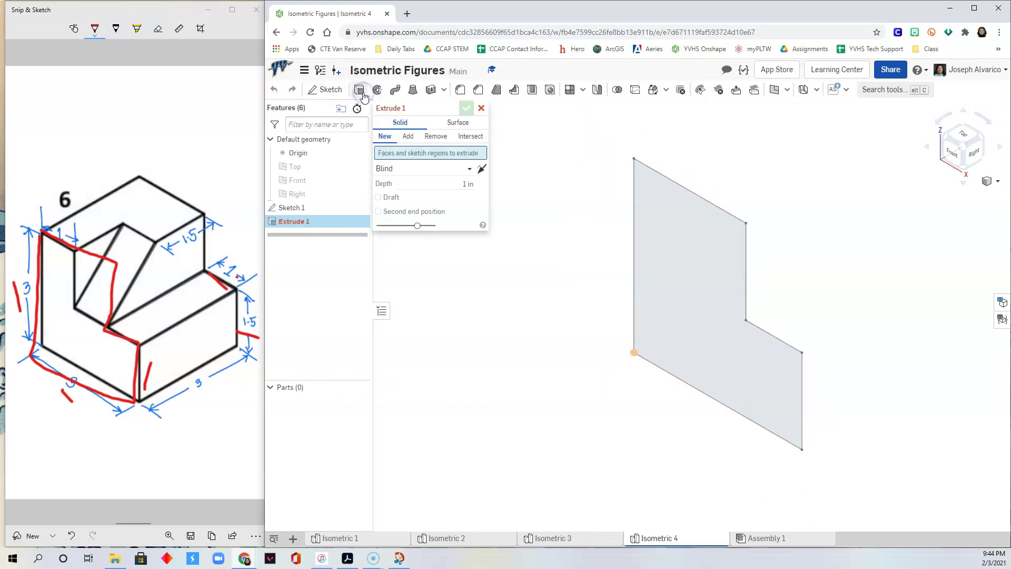
left_click(205, 396)
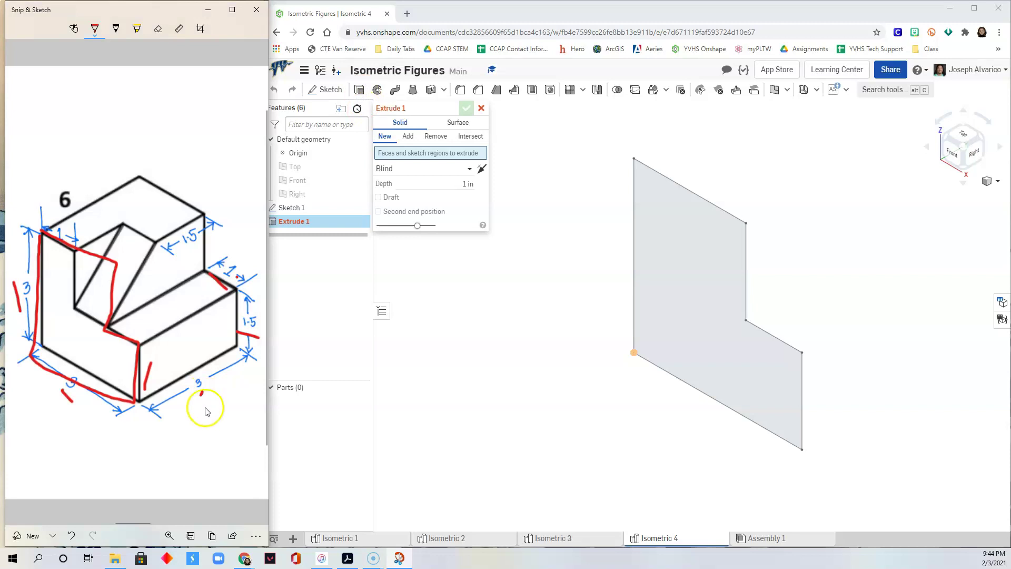
left_click(690, 265)
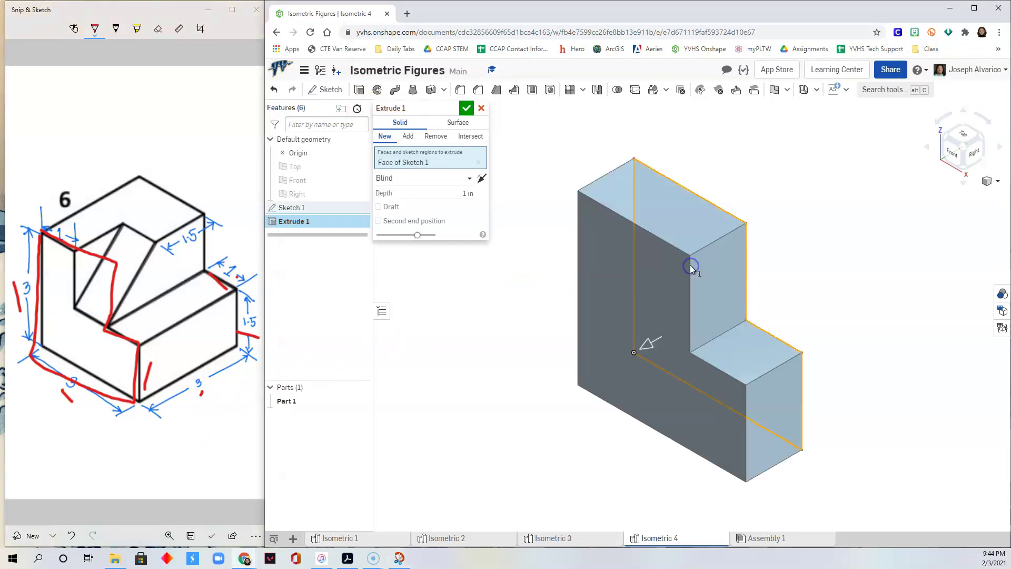
left_click(466, 193)
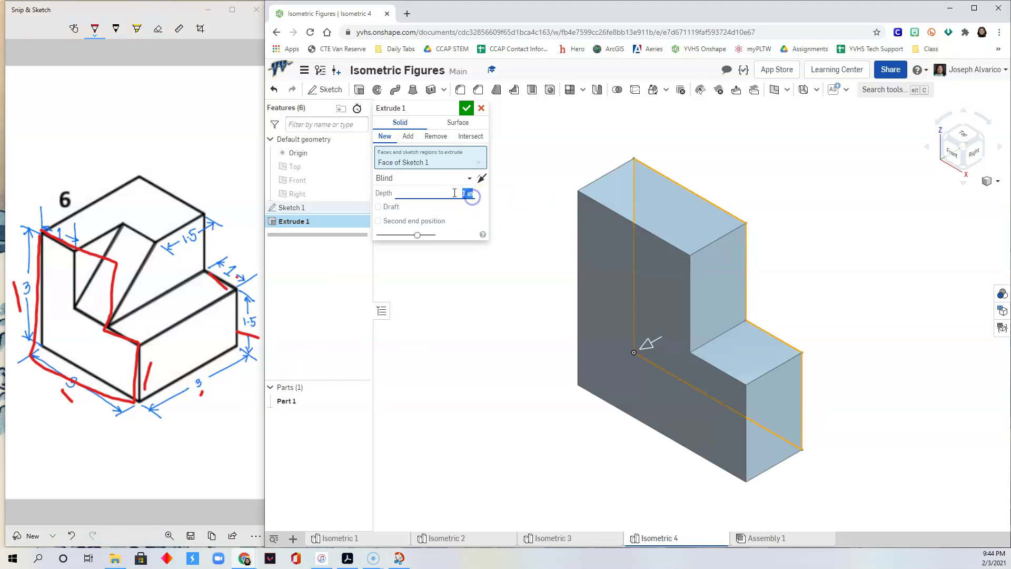
left_click(466, 109)
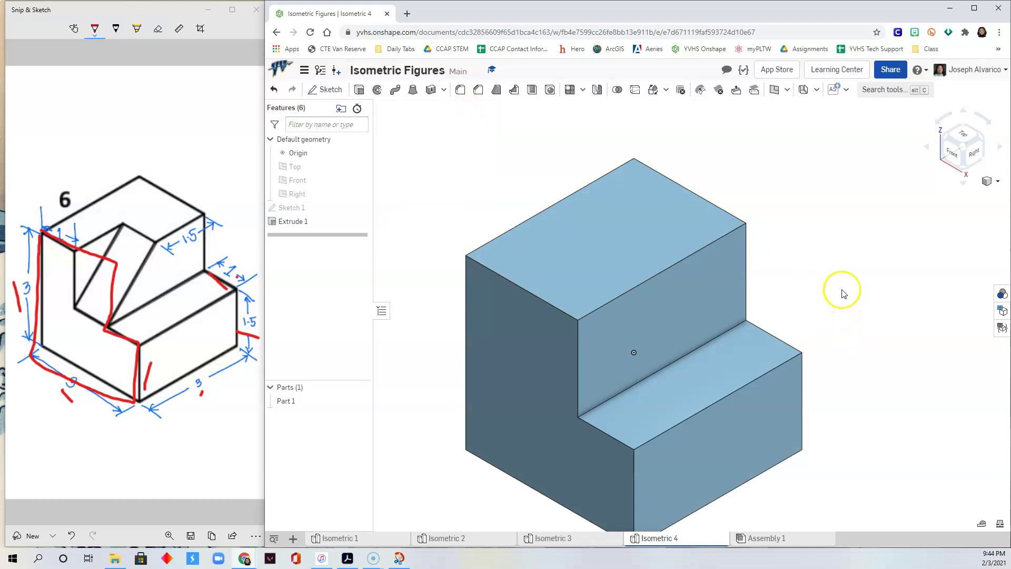
middle_click_drag(842, 299, 825, 251)
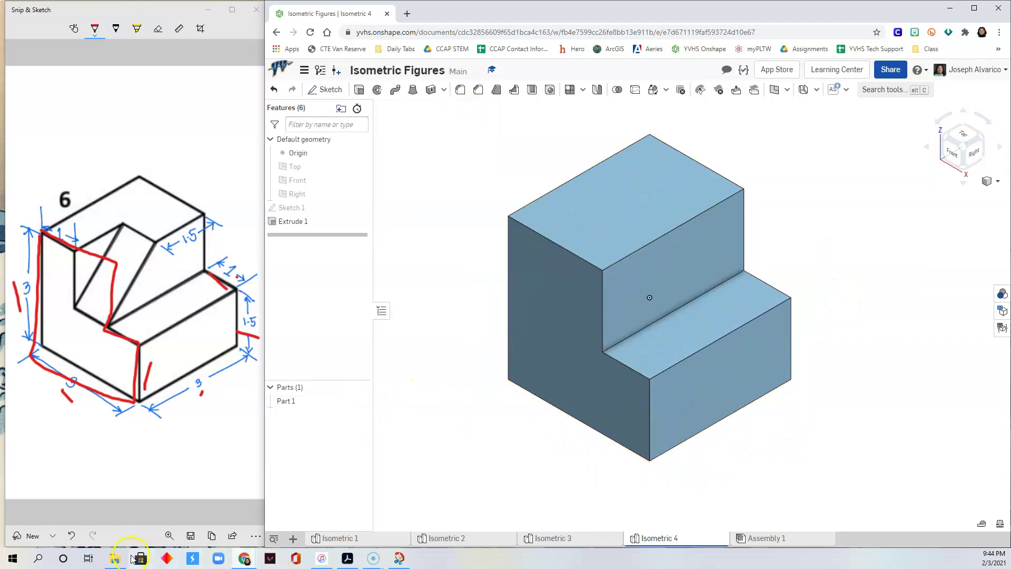
Step: Mark the wedge on the reference, then start Sketch 2 on the riser face, viewed normal
left_click(76, 254)
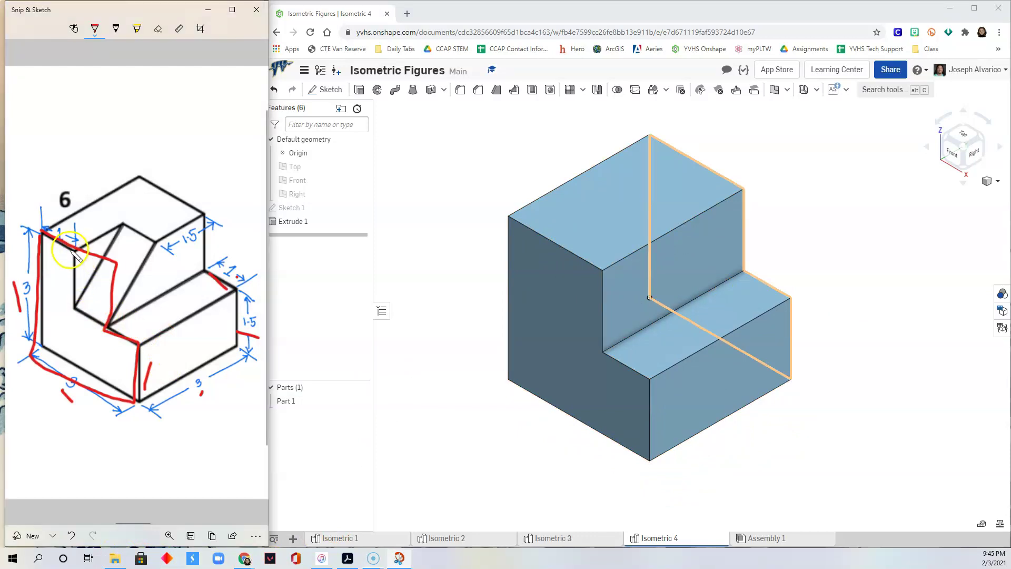
mouse_move(76, 250)
left_mouse_down()
mouse_move(73, 297)
mouse_move(120, 219)
left_mouse_up()
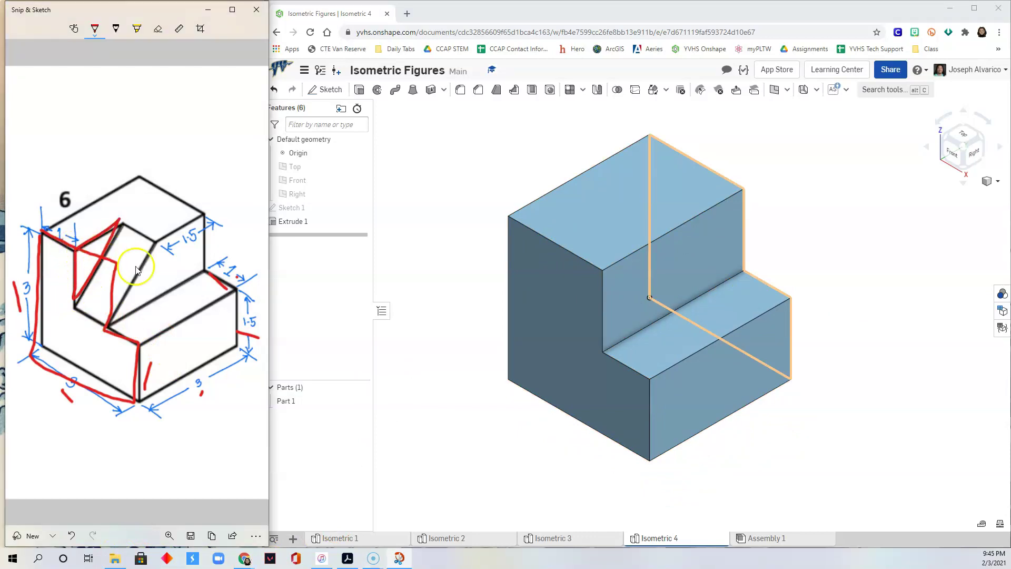
left_click(329, 90)
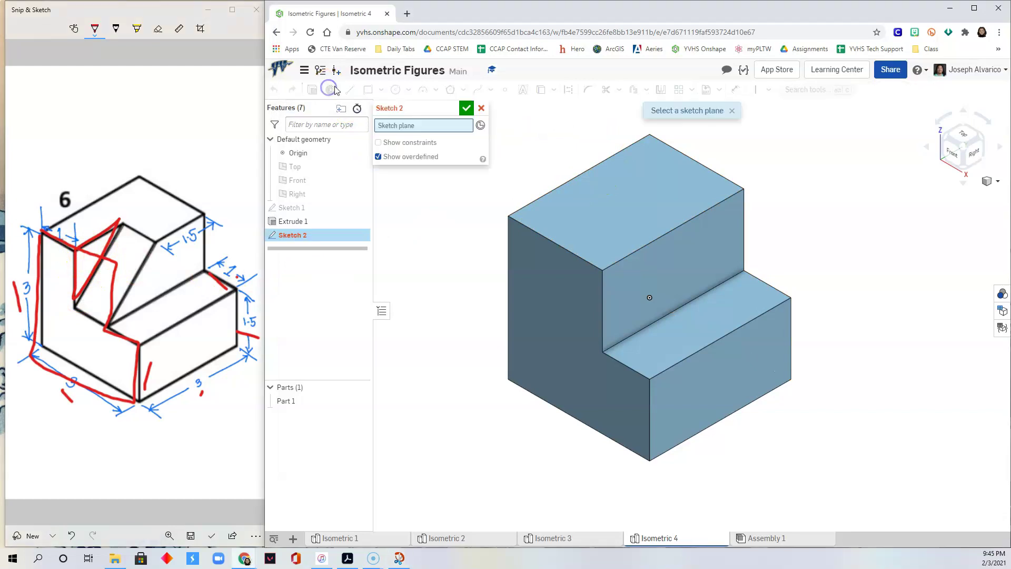
left_click(673, 270)
right_click(672, 270)
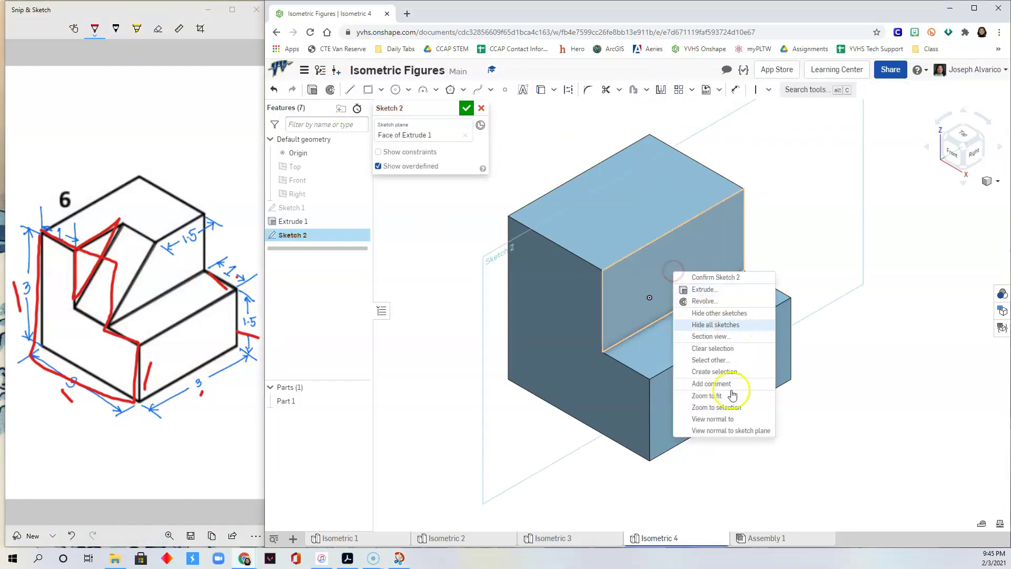
left_click(728, 431)
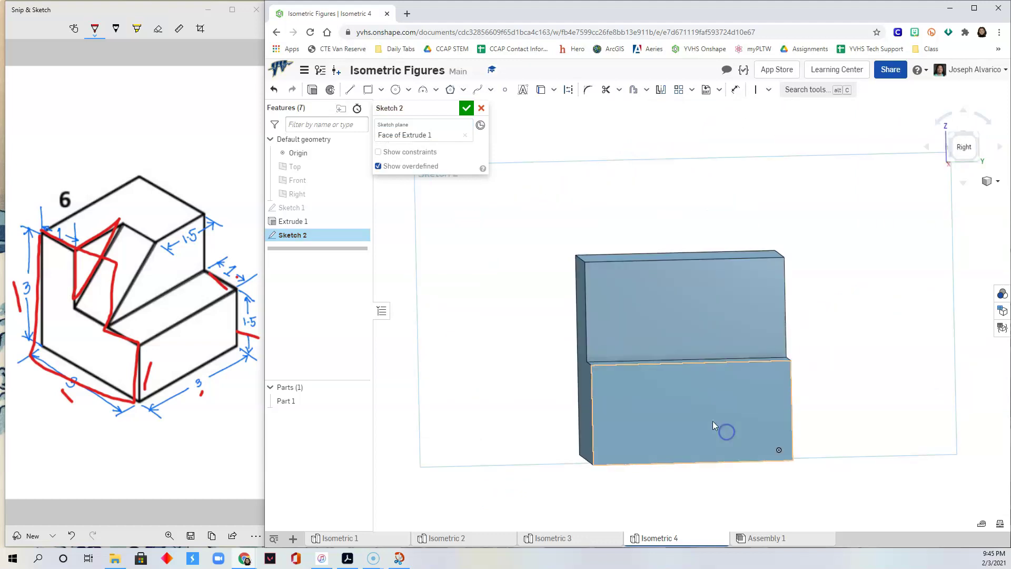
Step: Draw a diagonal line from the left-edge step corner up to the face's top edge
left_click(350, 89)
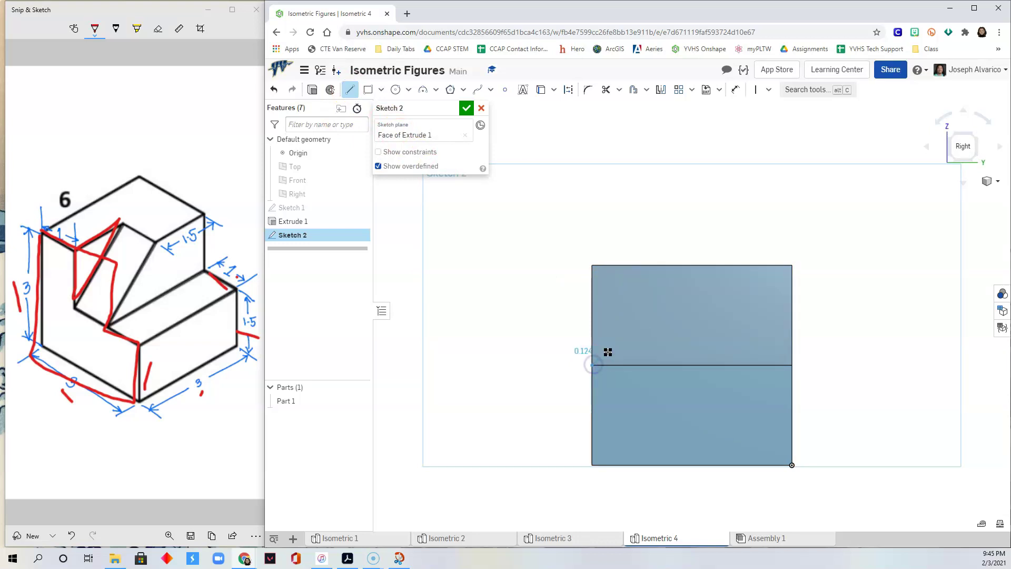
mouse_move(608, 352)
left_mouse_down()
mouse_move(696, 267)
mouse_move(593, 266)
left_mouse_up()
left_click(593, 266)
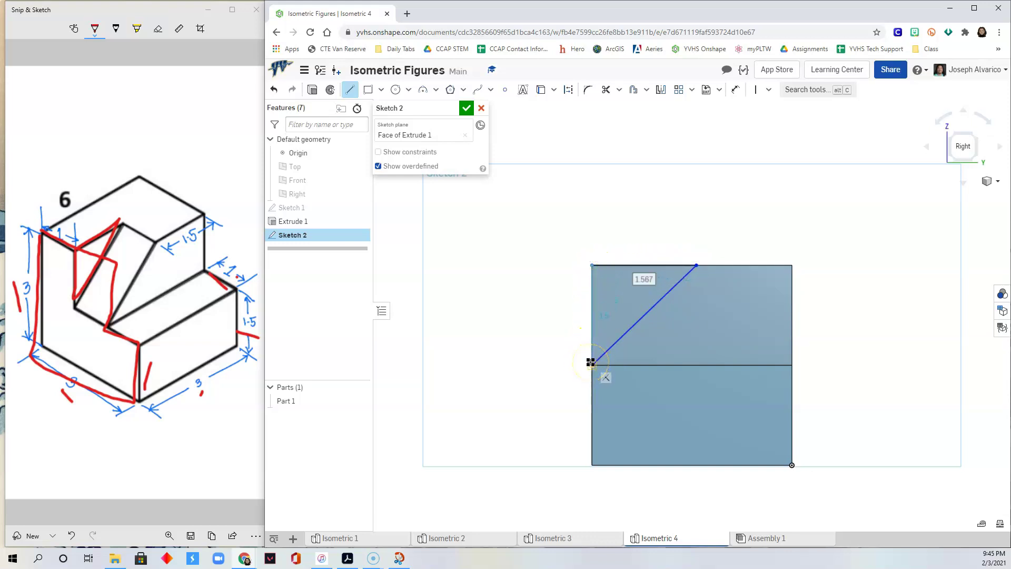
left_click(590, 362)
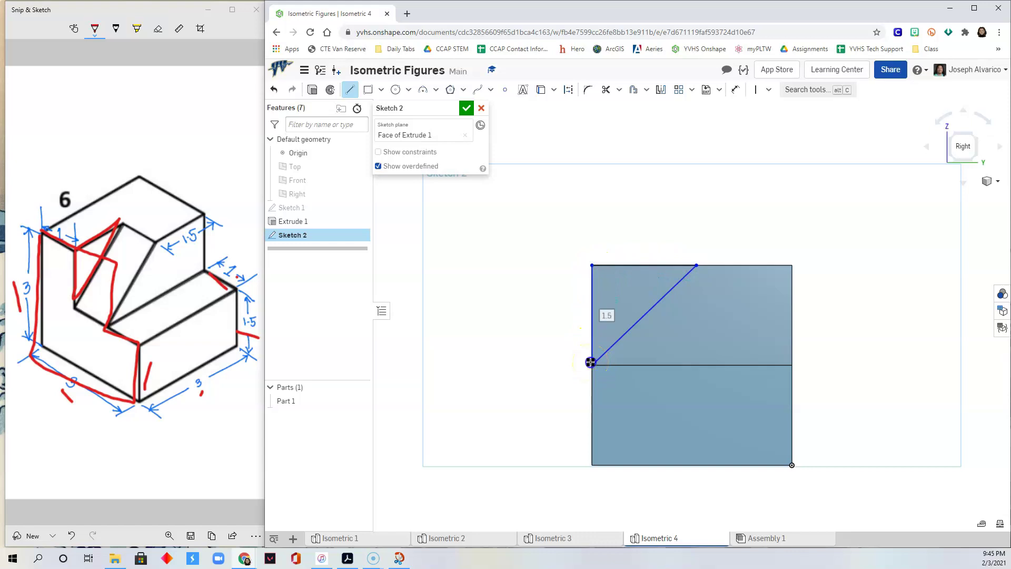
Step: Annotate the 3 and 1.5 dimensions and the upper step on the reference drawing
left_click(741, 95)
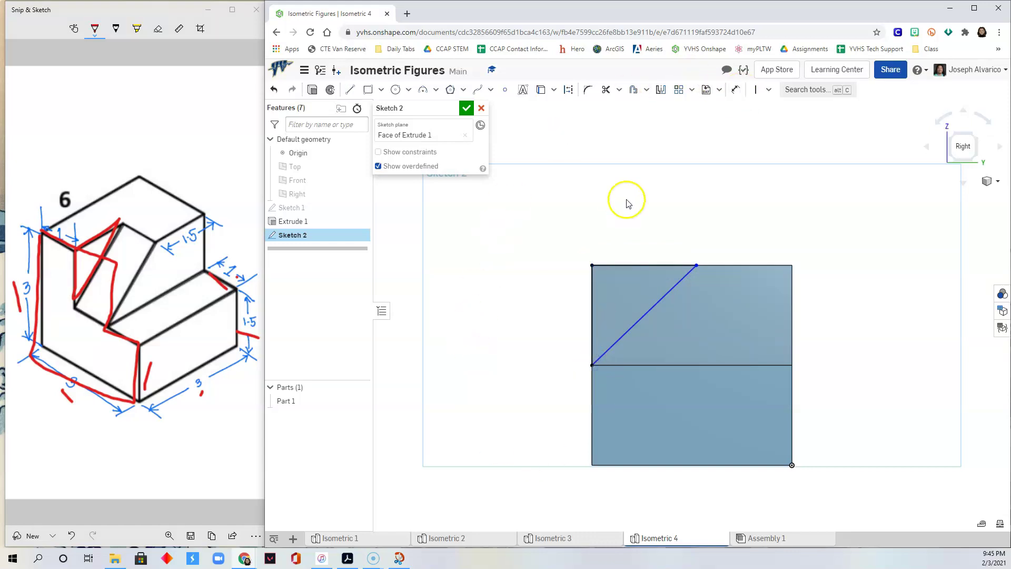
left_click(736, 89)
left_click(232, 250)
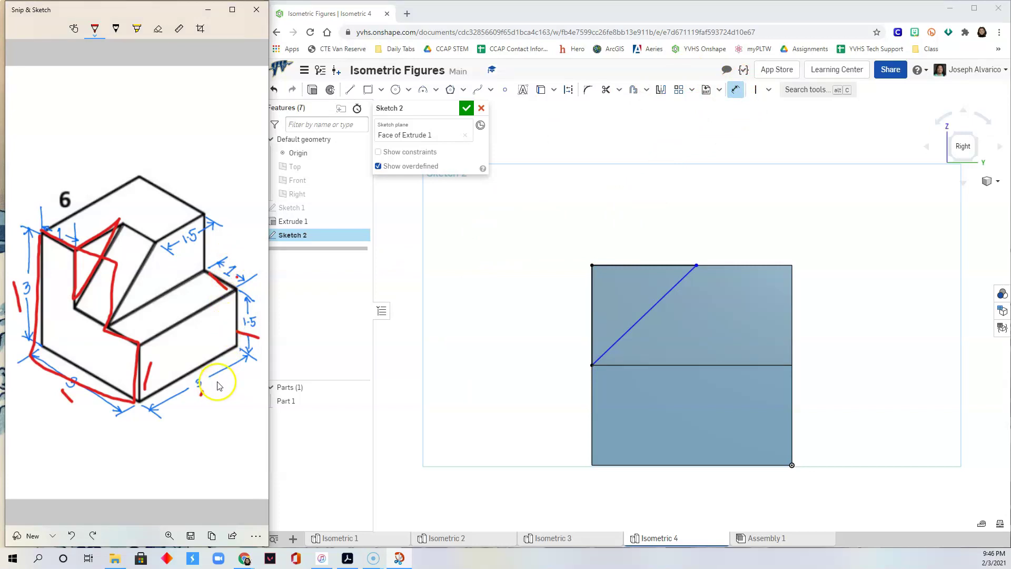
left_click_drag(215, 388, 195, 400)
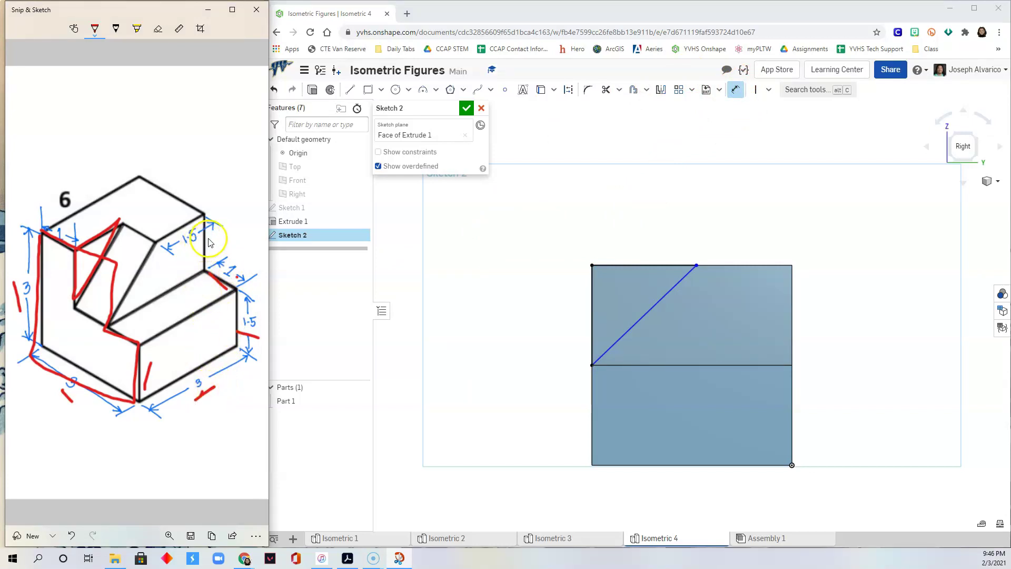
mouse_move(204, 214)
left_mouse_down()
mouse_move(169, 237)
mouse_move(186, 261)
left_mouse_up()
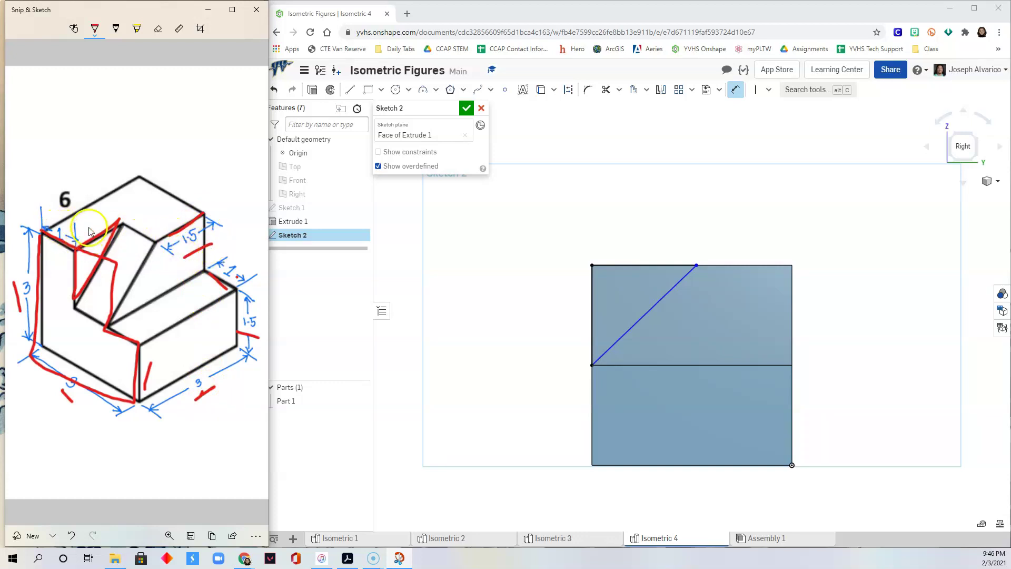
mouse_move(84, 213)
left_mouse_down()
mouse_move(95, 214)
mouse_move(93, 178)
left_mouse_up()
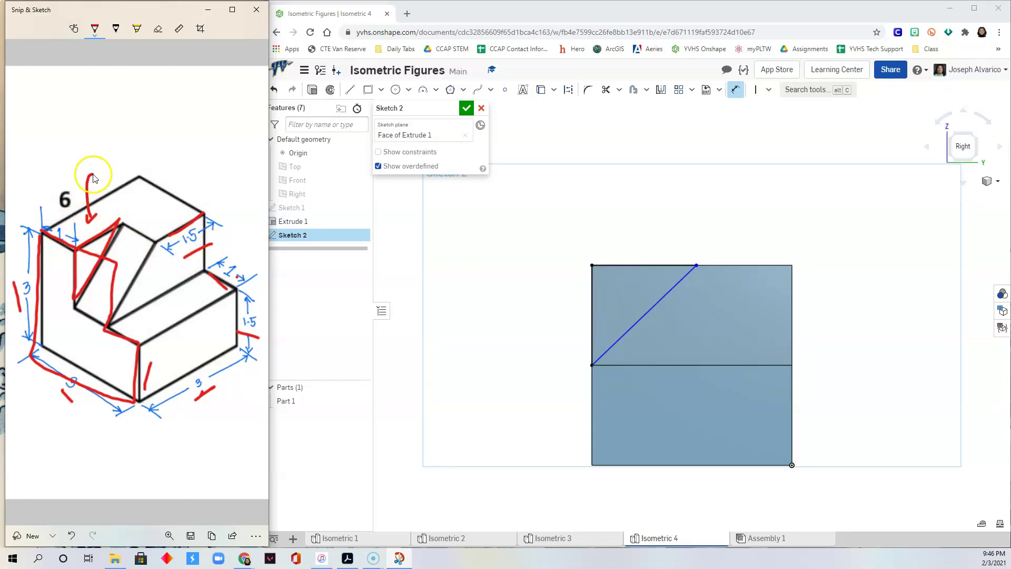
Step: Dimension the wedge's top edge to 1.5
left_click(646, 266)
left_click(645, 239)
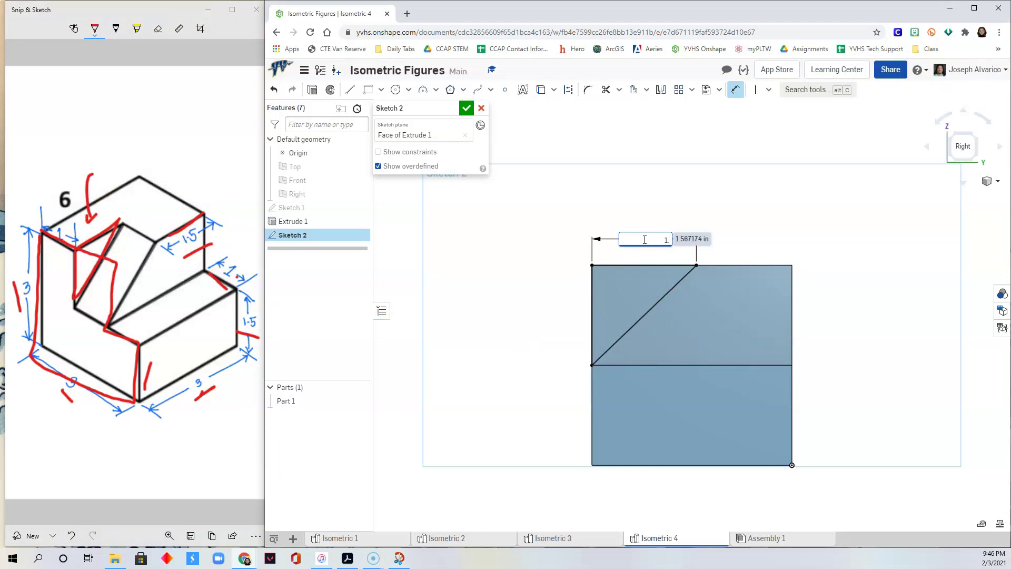
key("Return")
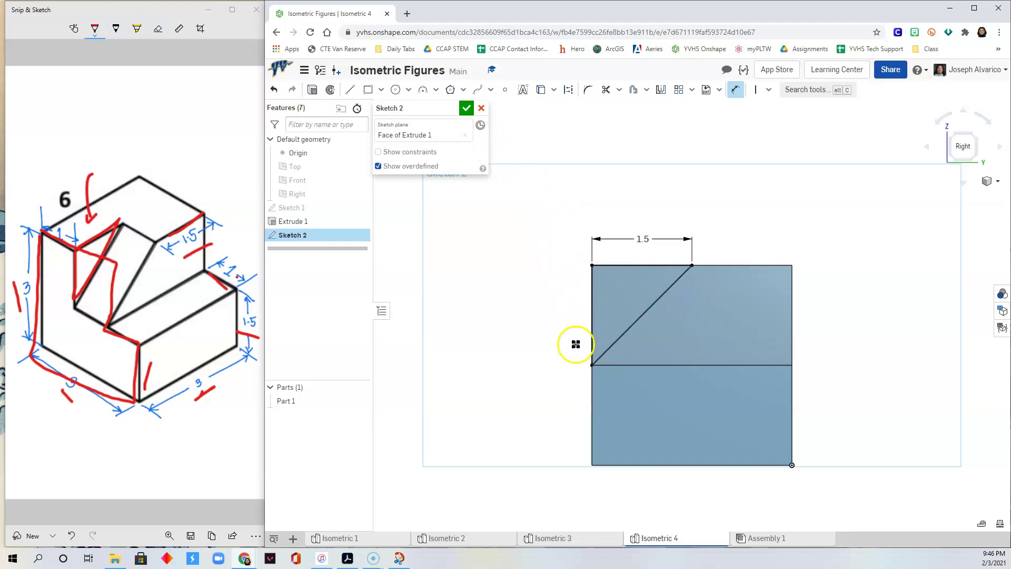
Step: Finish Sketch 2, switch to the isometric view, and start a new extrude
left_click(468, 108)
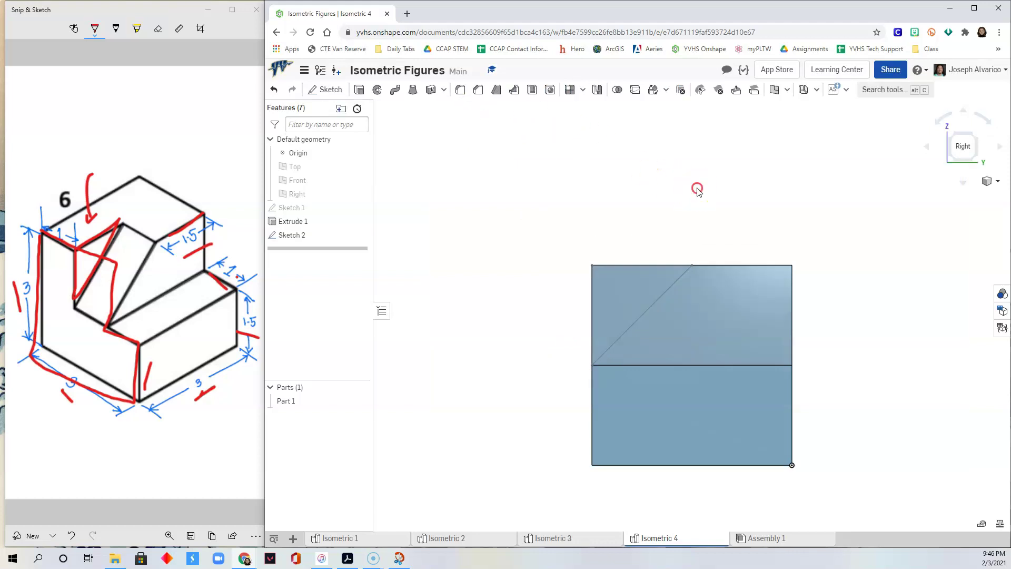
right_click(698, 189)
left_click(721, 232)
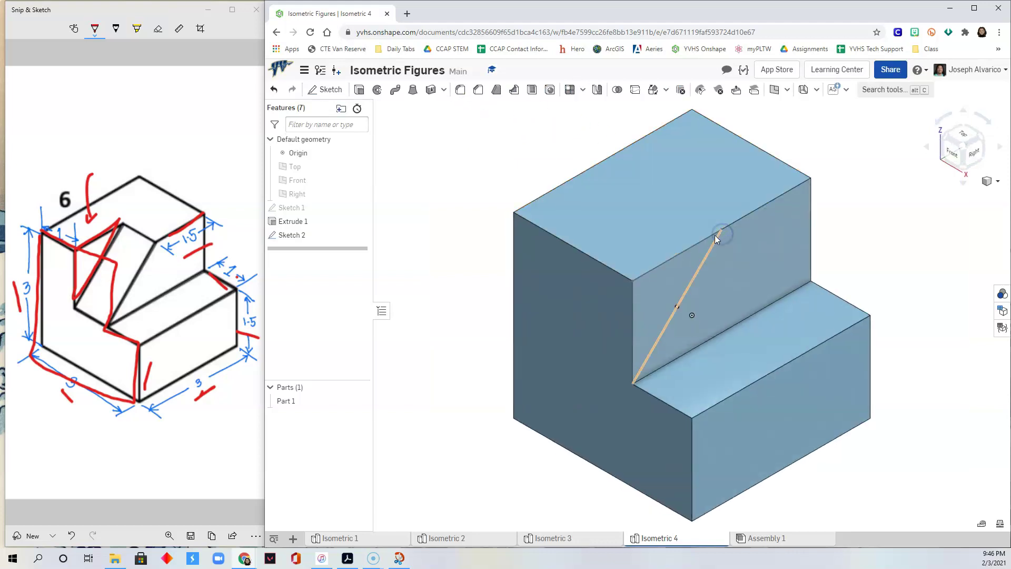
left_click(358, 91)
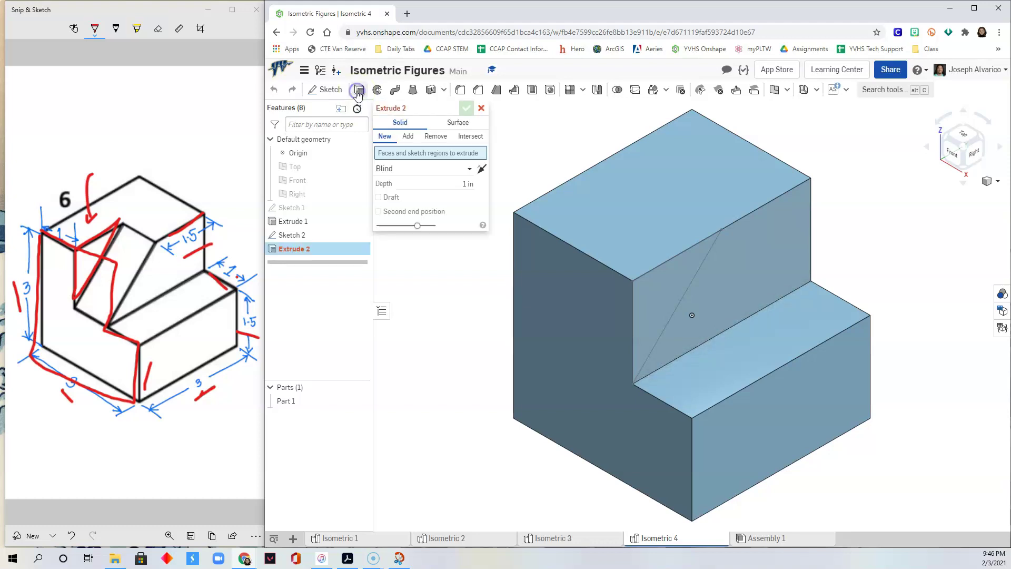
Step: Extrude the sketch triangle as a Remove cut, Blind depth 1 in, into the upper step
left_click(665, 293)
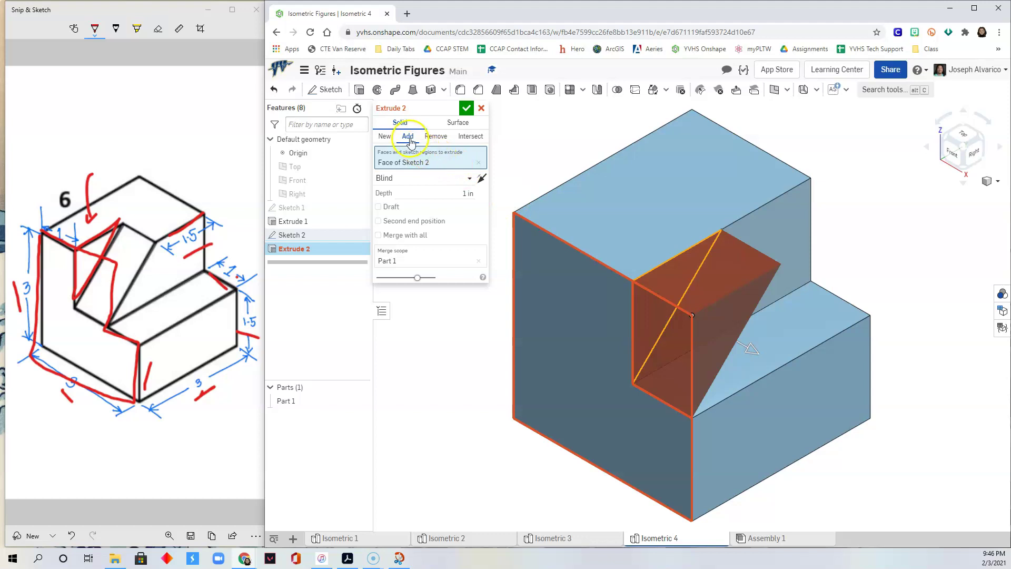
left_click(437, 138)
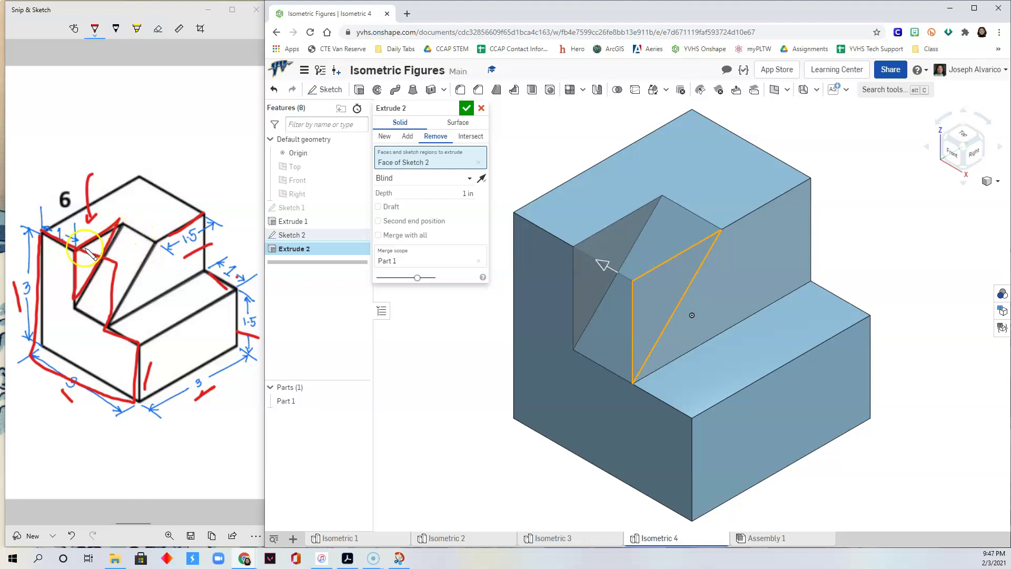
left_click_drag(175, 165, 198, 190)
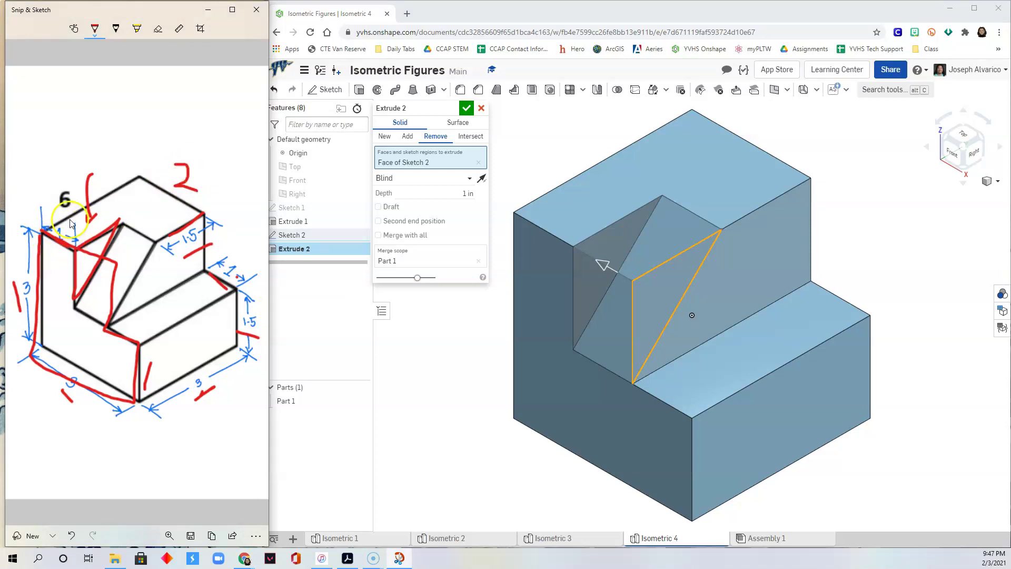
left_click_drag(121, 223, 141, 240)
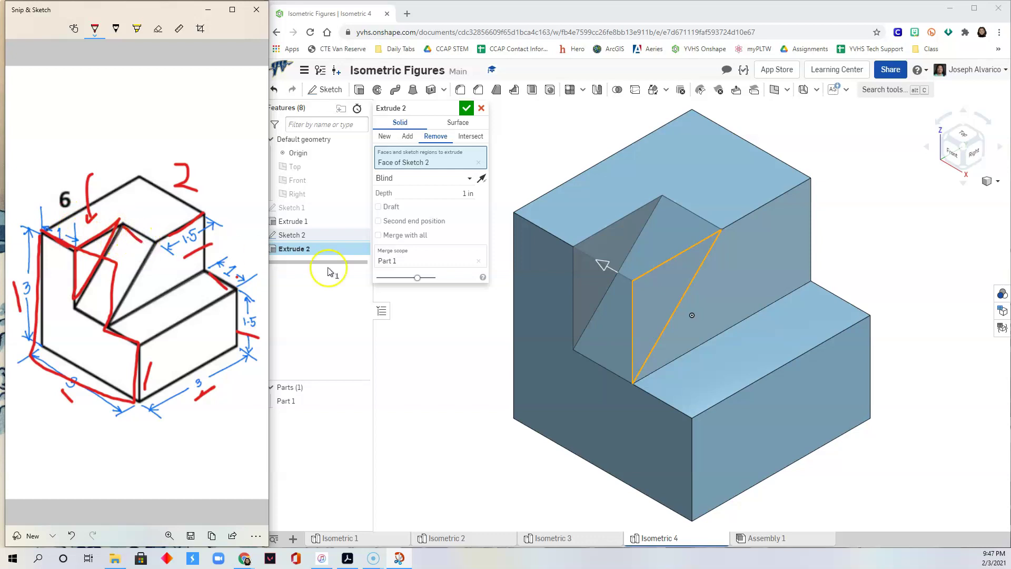
left_click(454, 193)
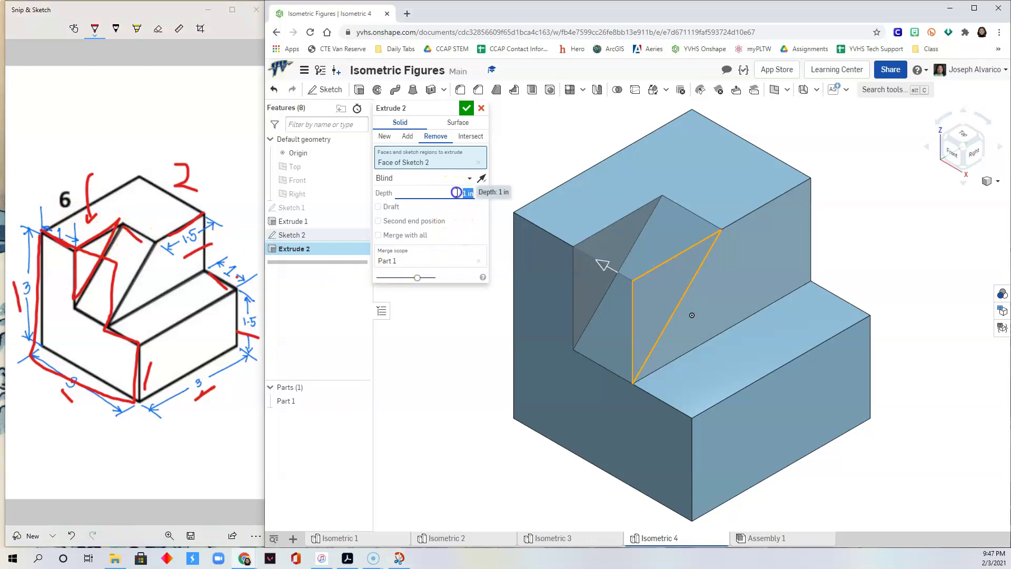
left_click(466, 109)
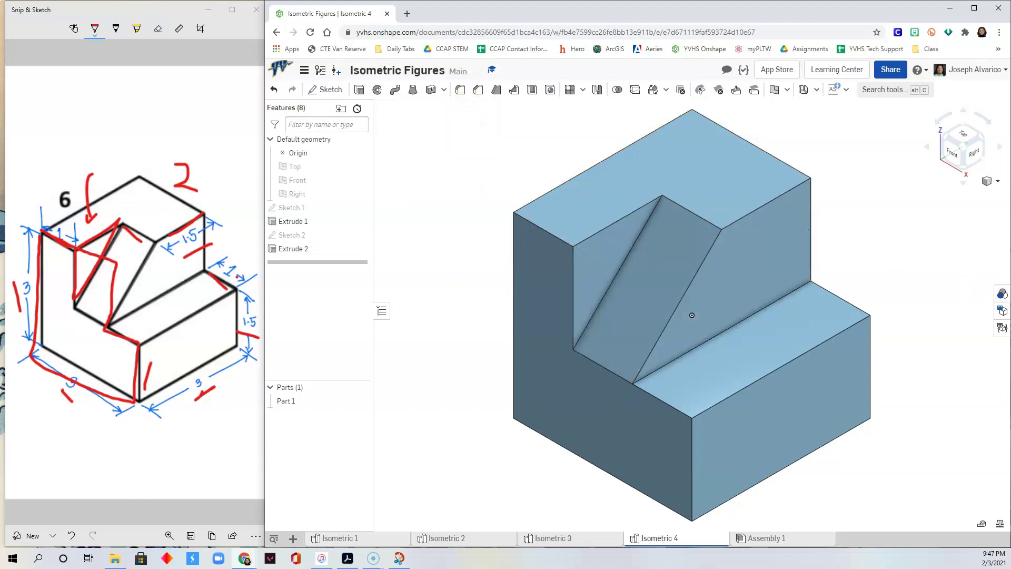